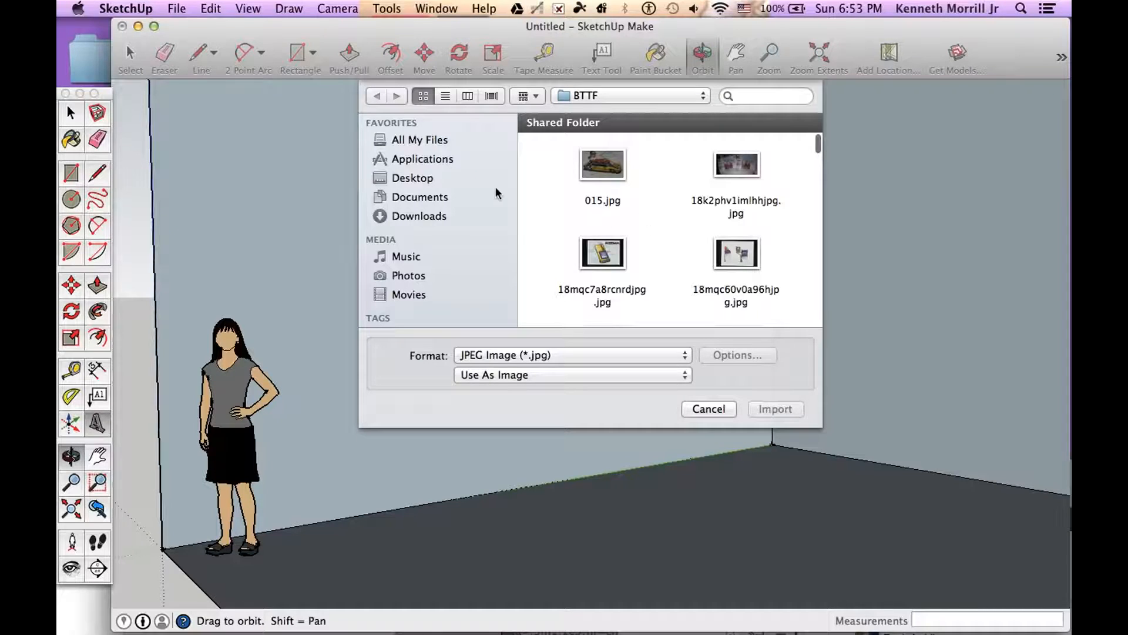
# Import the JPEG starting 18mqc64t3u47 from the desktop's BTTF folder as an image and place it on the wall beside the figure, about 3361 × 2209 mm.
pyautogui.click(421, 177)
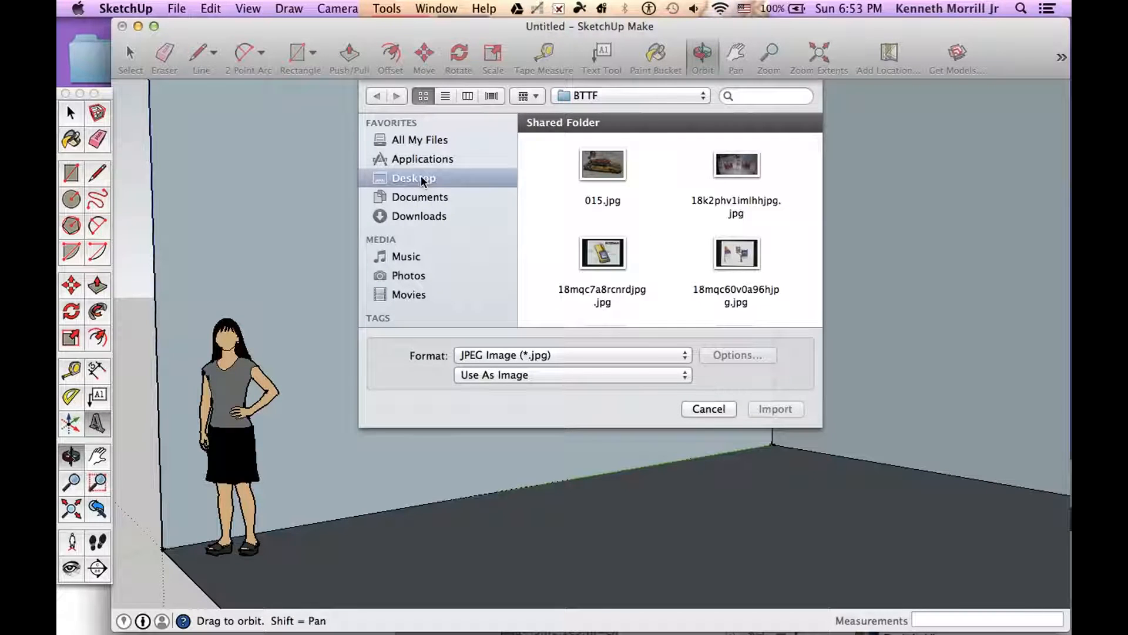
pyautogui.scroll(-5, 646, 216)
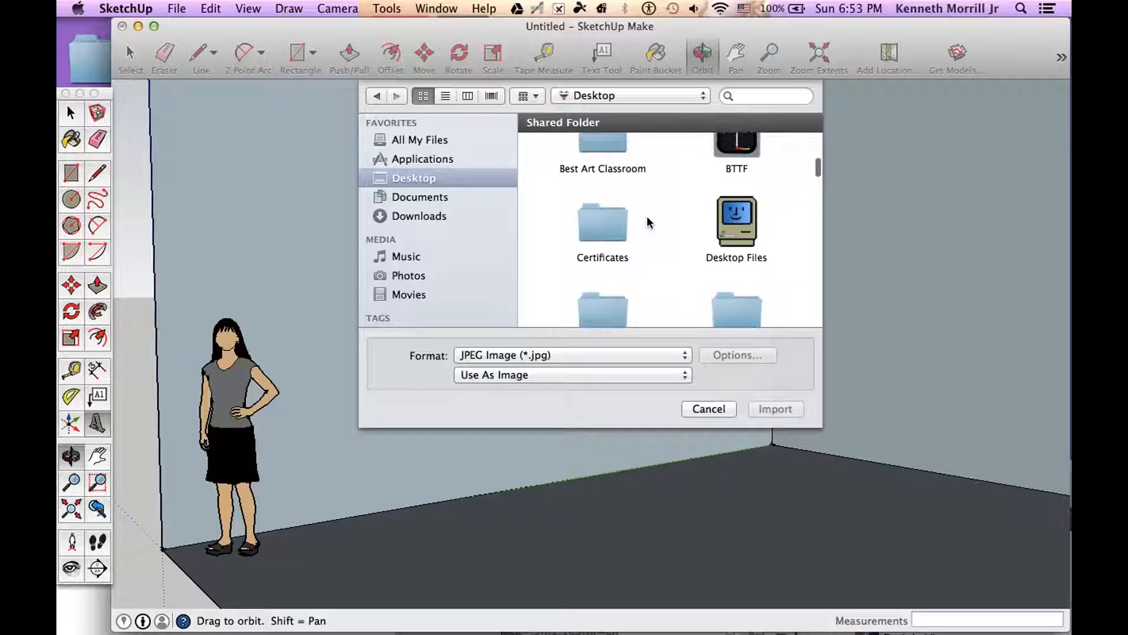
pyautogui.doubleClick(732, 154)
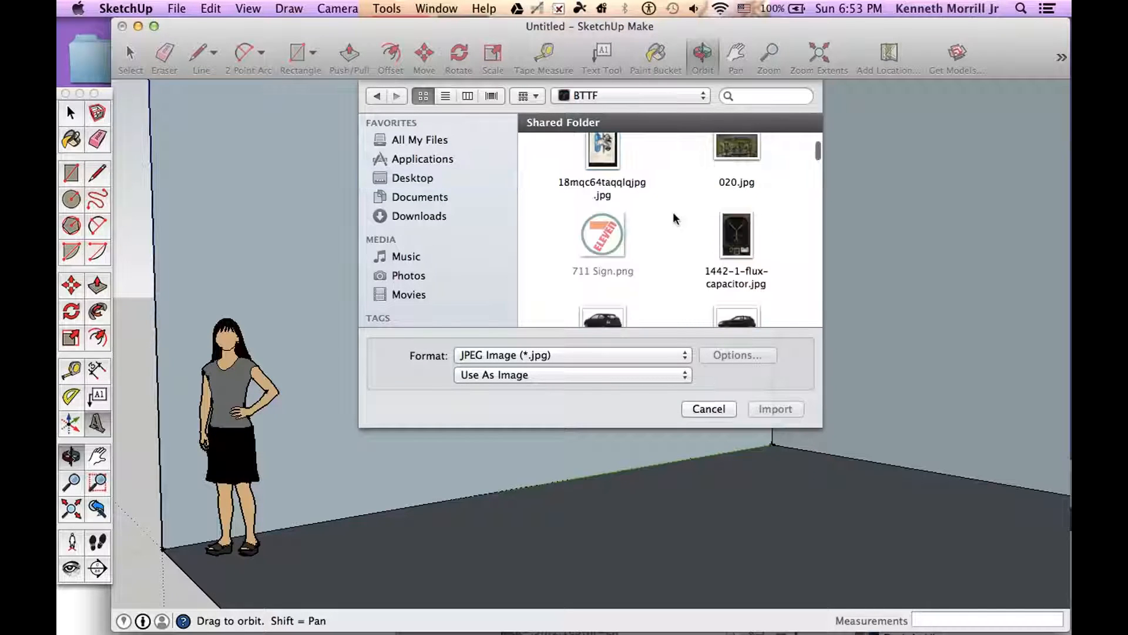
pyautogui.scroll(3, 675, 219)
pyautogui.scroll(3, 673, 212)
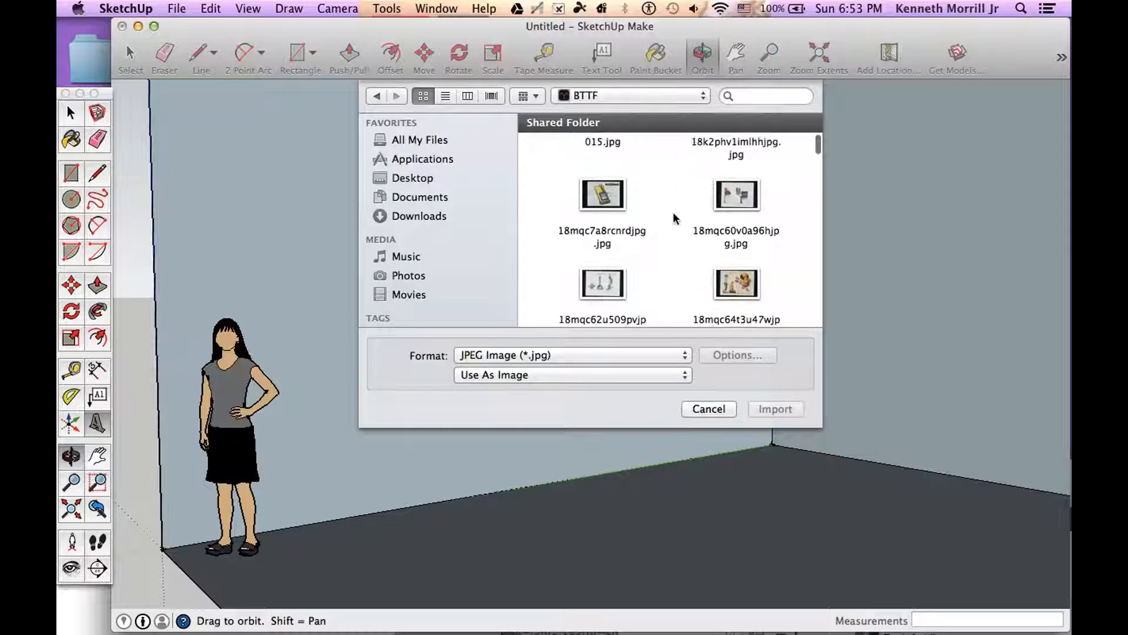
pyautogui.click(738, 278)
pyautogui.click(767, 409)
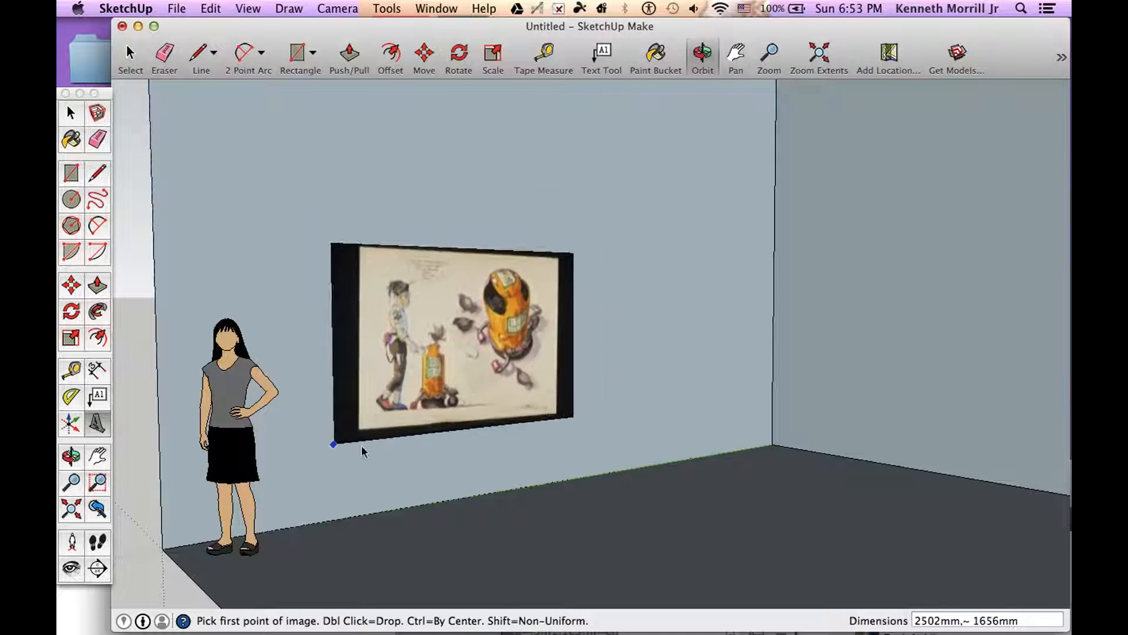
pyautogui.click(323, 454)
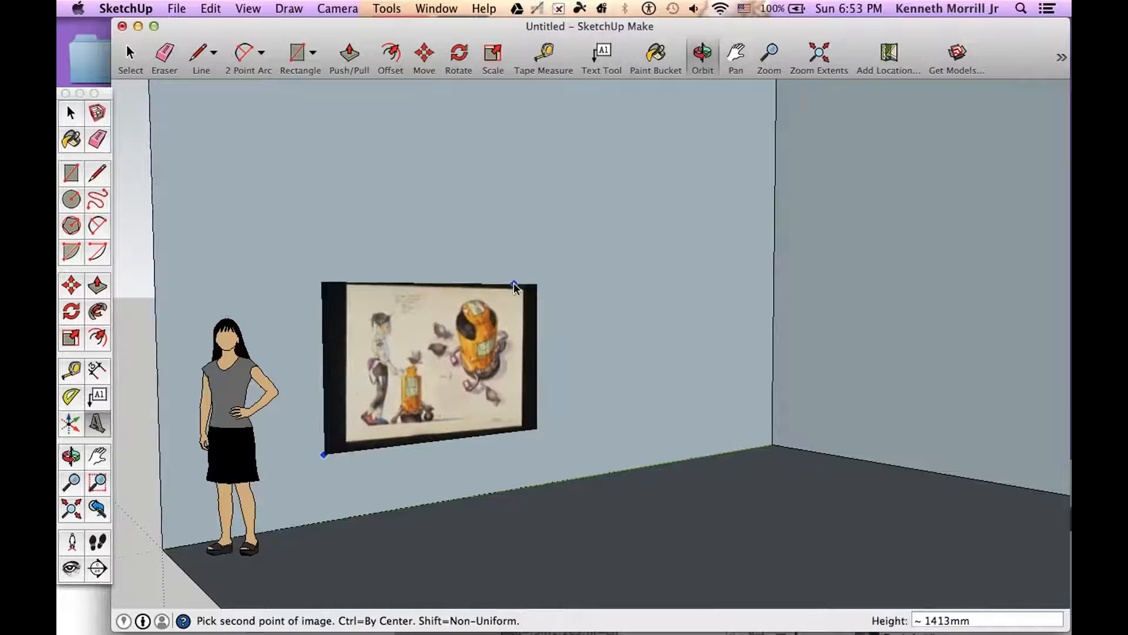
pyautogui.click(618, 210)
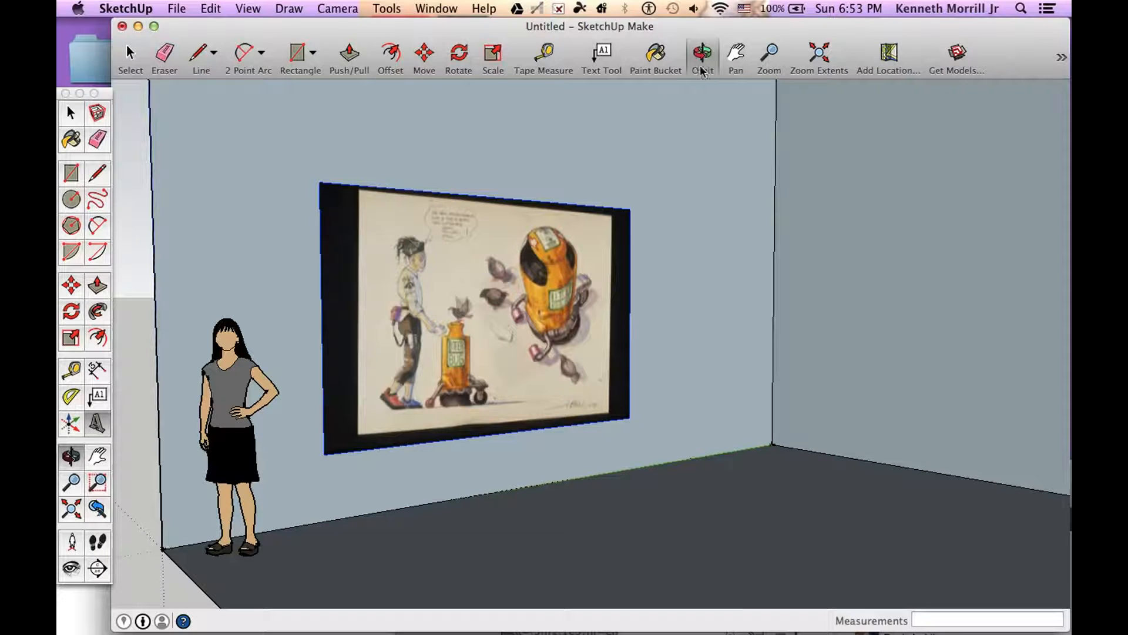
# Draw a rectangle about 3361 × 2209 mm over the image from corner to corner and pull it out from the wall.
pyautogui.moveTo(280, 350)
pyautogui.mouseDown()
pyautogui.moveTo(576, 376)
pyautogui.moveTo(791, 365)
pyautogui.moveTo(319, 391)
pyautogui.moveTo(274, 366)
pyautogui.mouseUp()
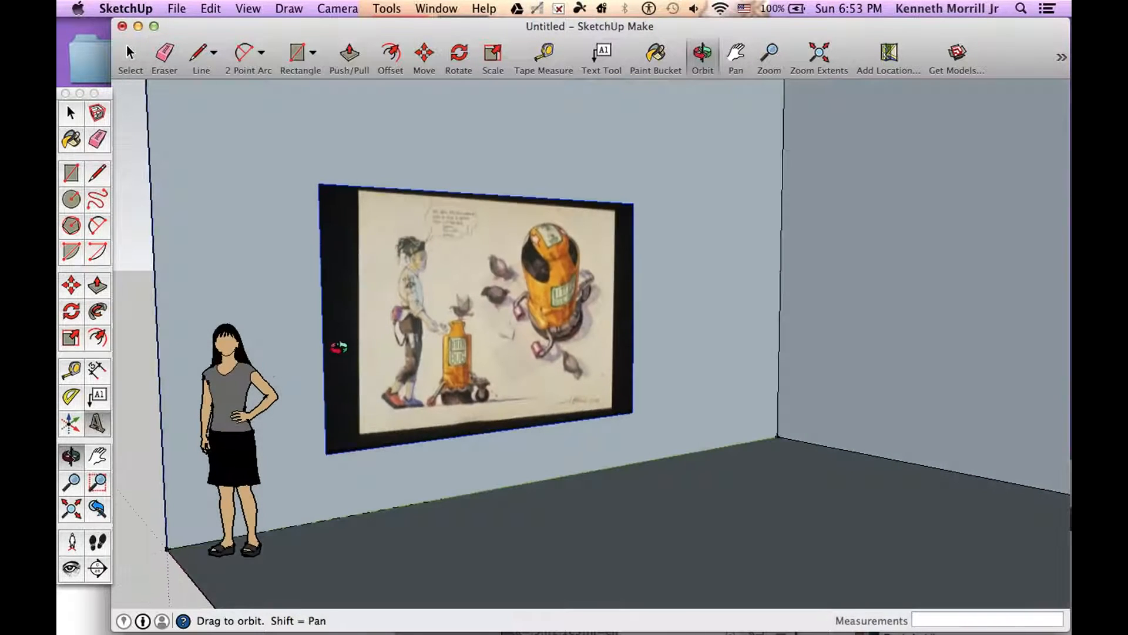
pyautogui.moveTo(429, 346); pyautogui.dragTo(401, 329)
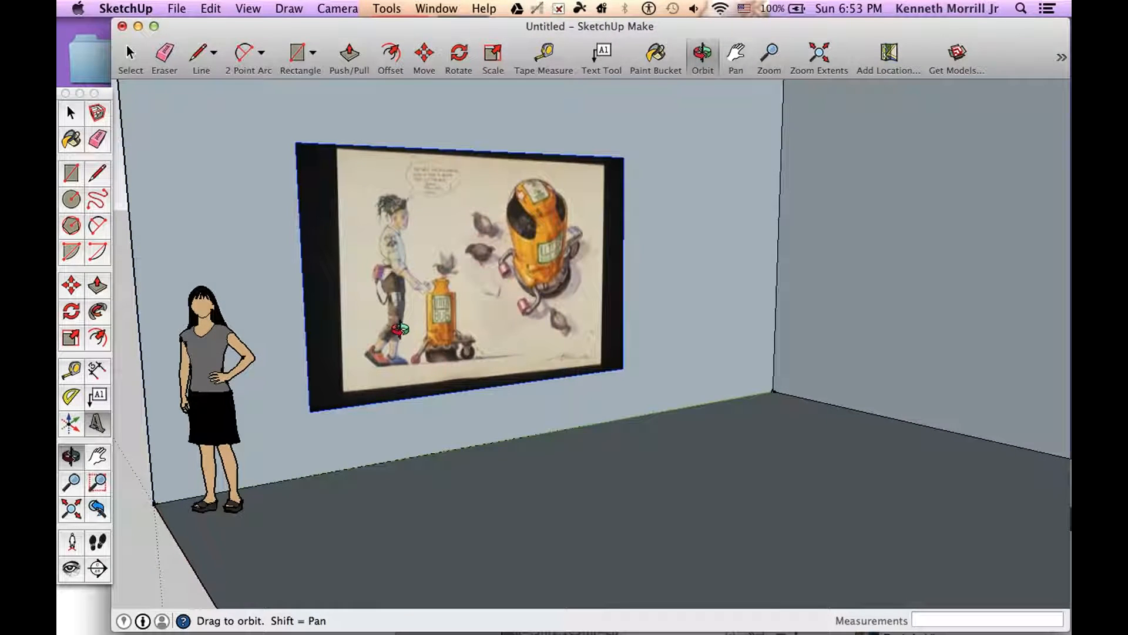
pyautogui.click(70, 174)
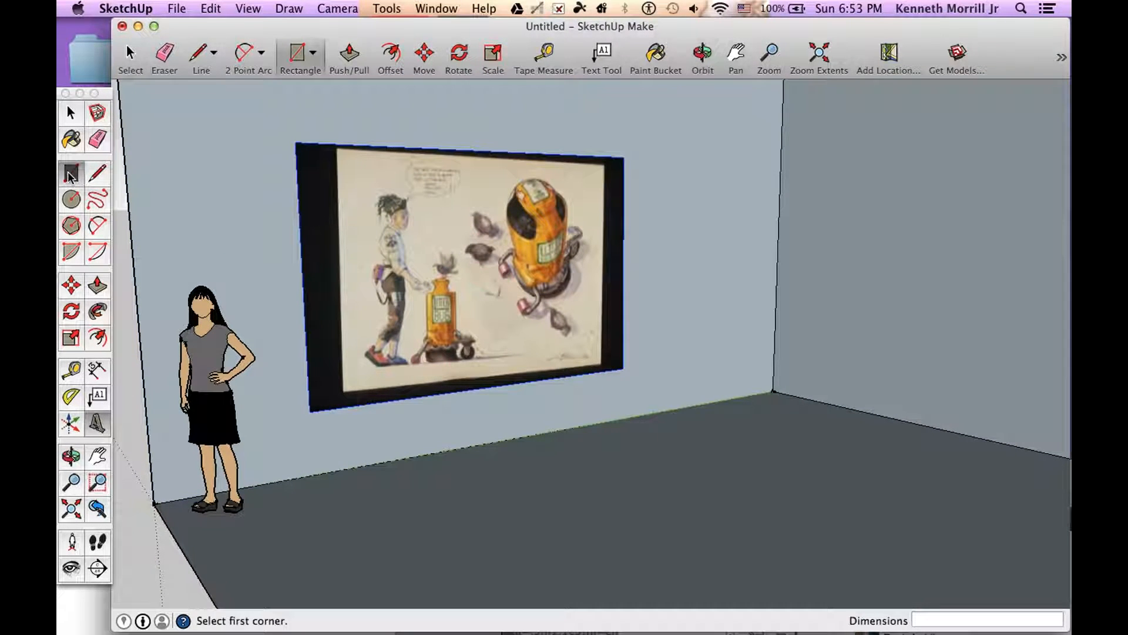
pyautogui.click(295, 143)
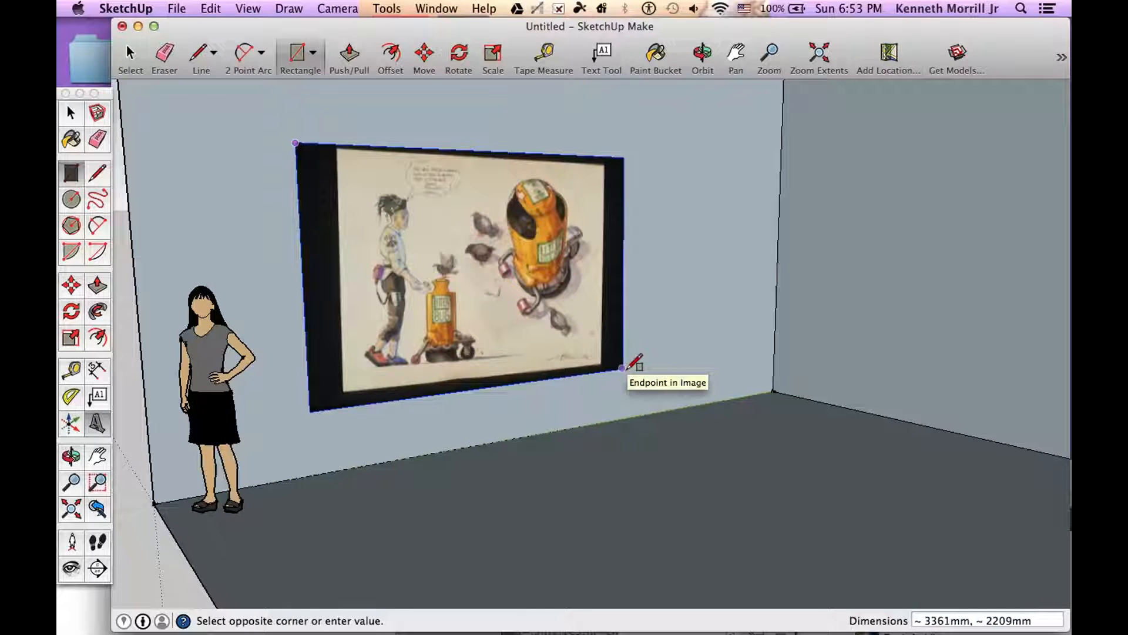
pyautogui.click(622, 369)
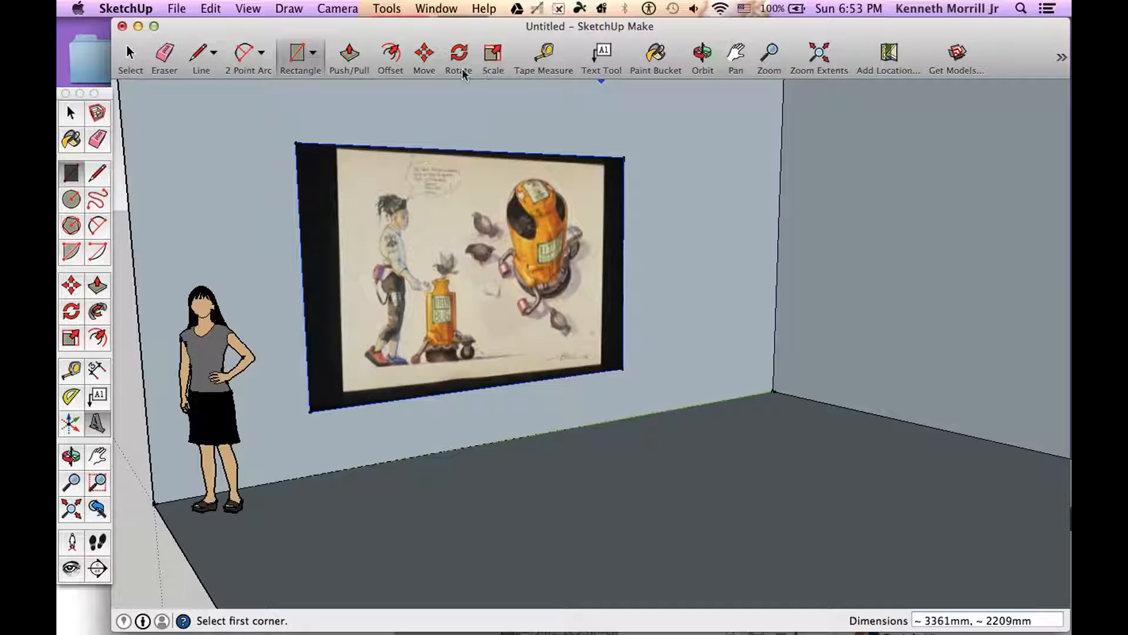
pyautogui.click(97, 286)
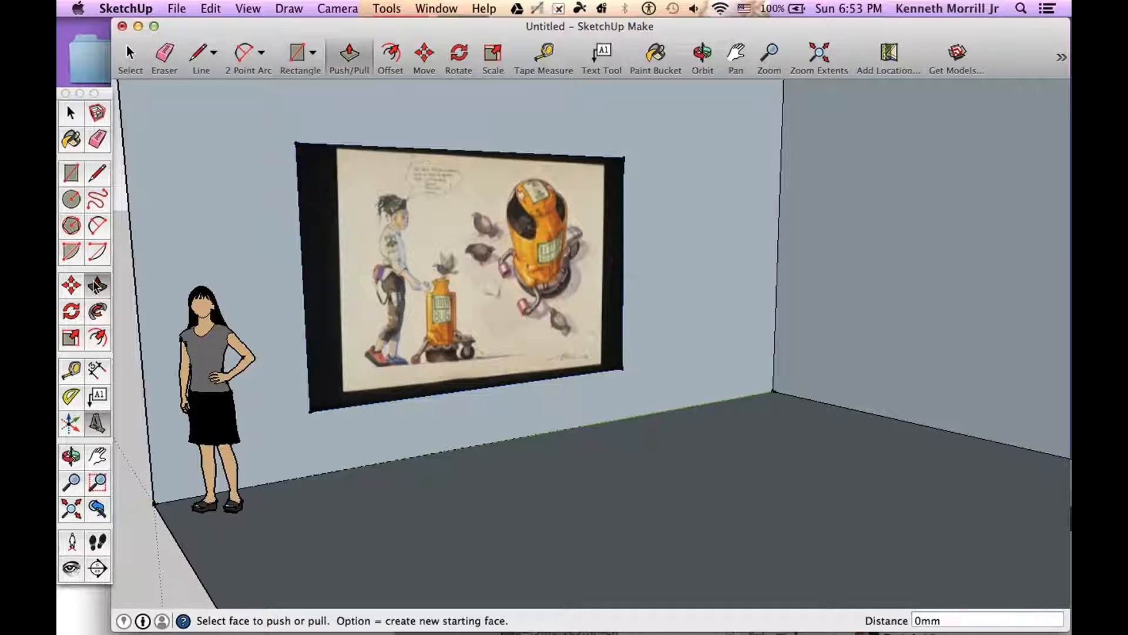
pyautogui.moveTo(429, 246); pyautogui.dragTo(490, 235)
# Try to erase the outline edges of the recess on the back of the wall.
pyautogui.click(702, 56)
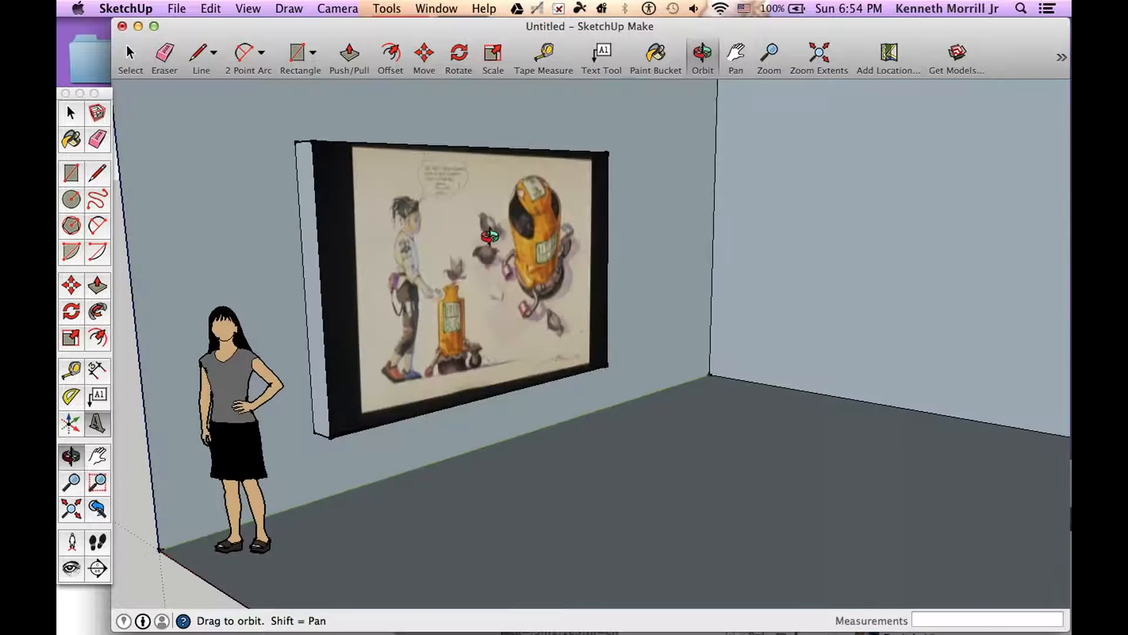
pyautogui.moveTo(361, 254); pyautogui.dragTo(456, 299)
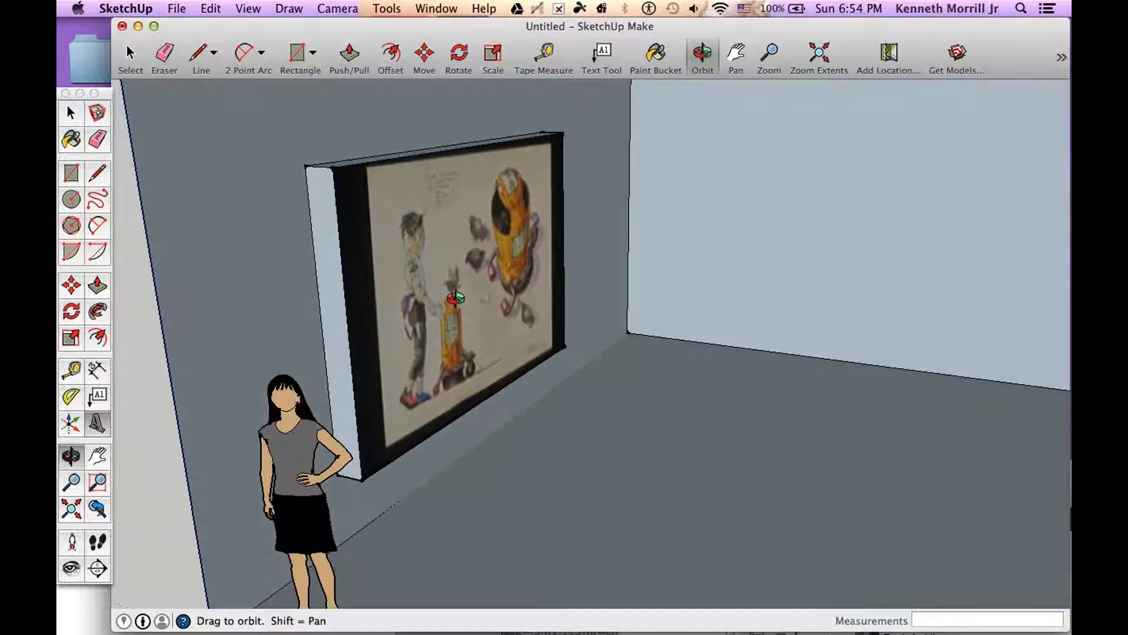
pyautogui.moveTo(347, 316); pyautogui.dragTo(740, 280)
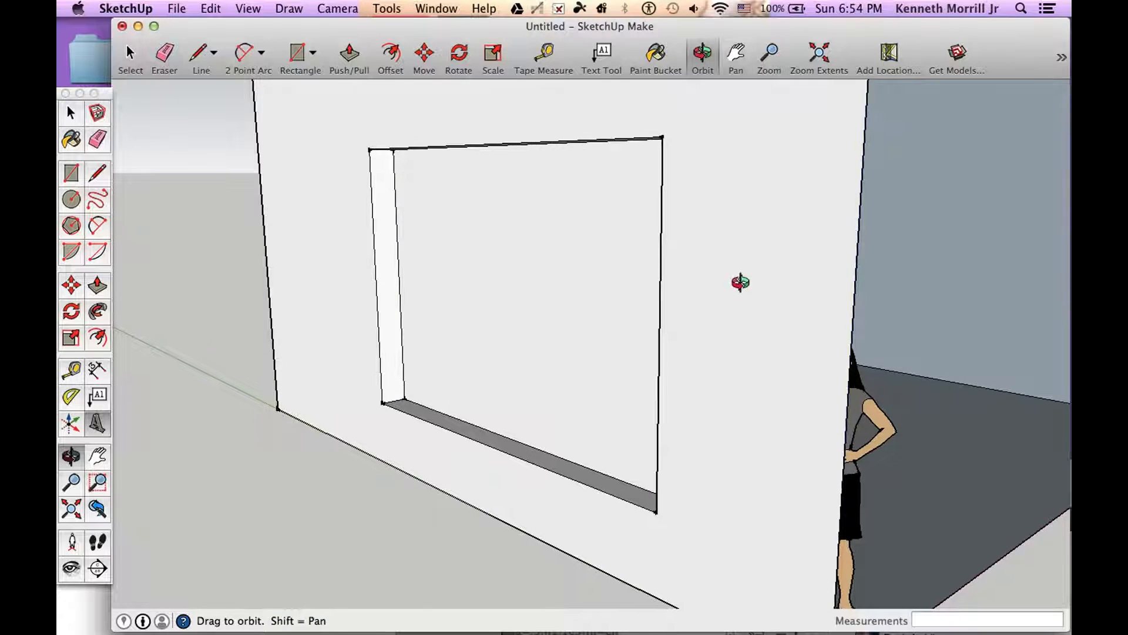
pyautogui.moveTo(580, 369); pyautogui.dragTo(544, 388)
pyautogui.click(97, 140)
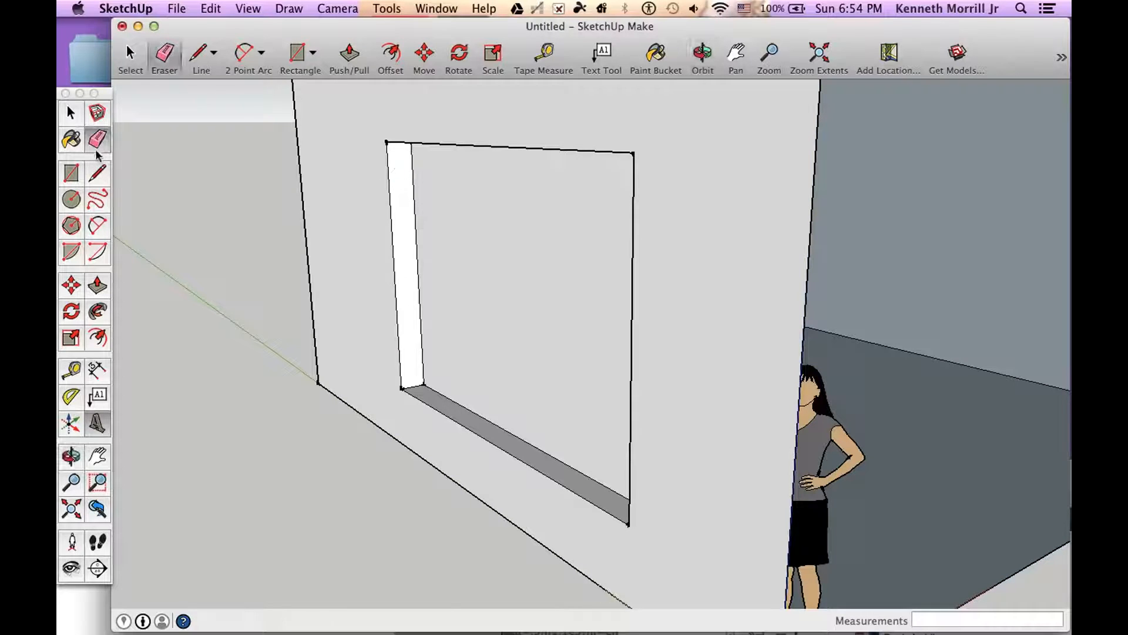
pyautogui.moveTo(386, 140); pyautogui.dragTo(569, 407)
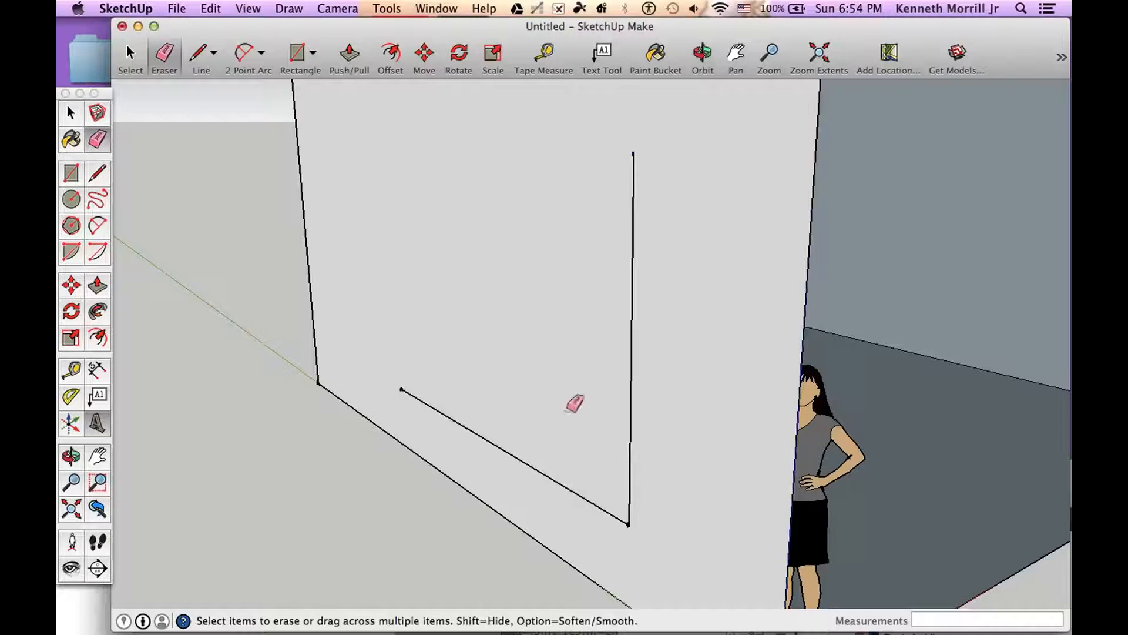
pyautogui.moveTo(627, 519); pyautogui.dragTo(627, 524)
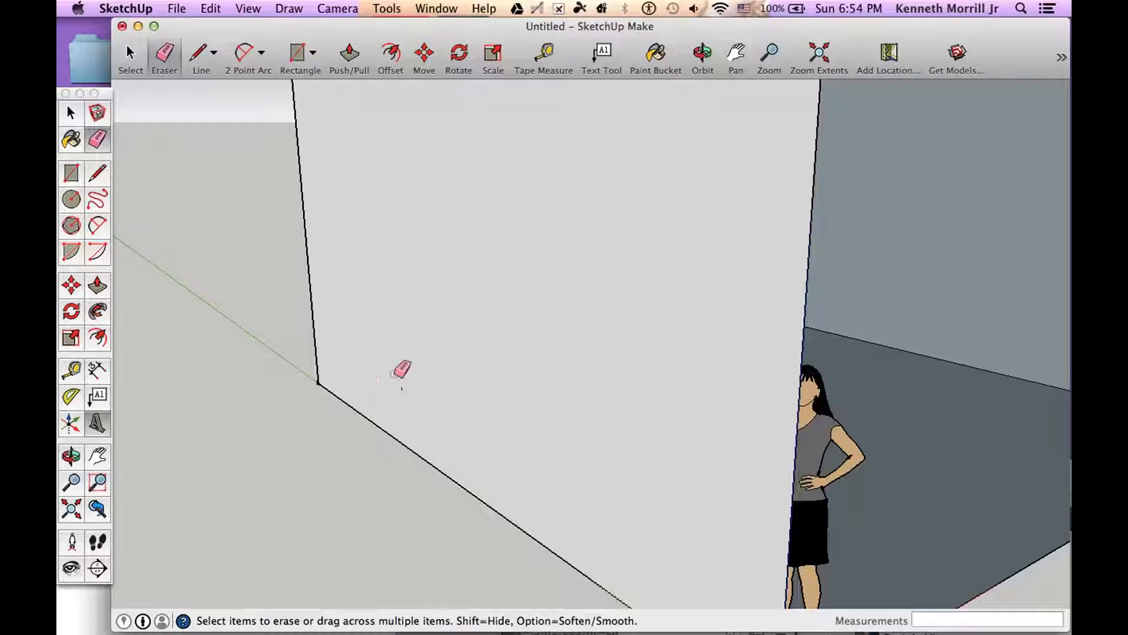
pyautogui.click(401, 388)
pyautogui.click(702, 53)
pyautogui.moveTo(735, 208); pyautogui.dragTo(312, 245)
# Close the recess on the back of the wall with a line about 3339 mm long along its upper edge.
pyautogui.moveTo(425, 284)
pyautogui.mouseDown()
pyautogui.moveTo(654, 234)
pyautogui.moveTo(632, 244)
pyautogui.moveTo(733, 285)
pyautogui.moveTo(780, 287)
pyautogui.moveTo(763, 292)
pyautogui.moveTo(816, 276)
pyautogui.mouseUp()
pyautogui.click(98, 173)
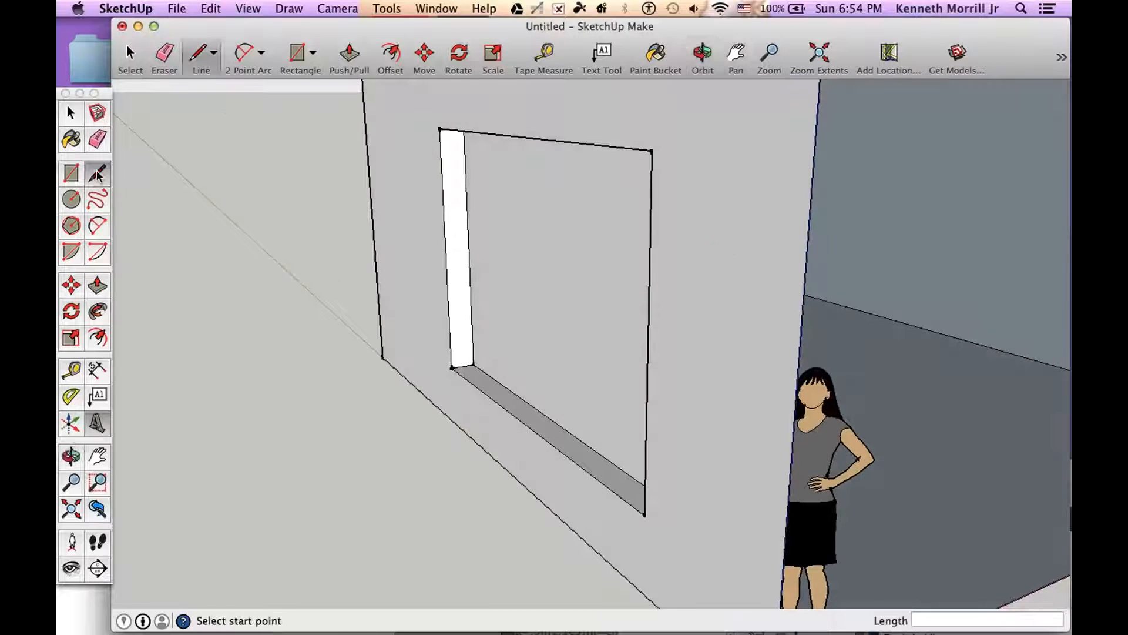
pyautogui.click(440, 129)
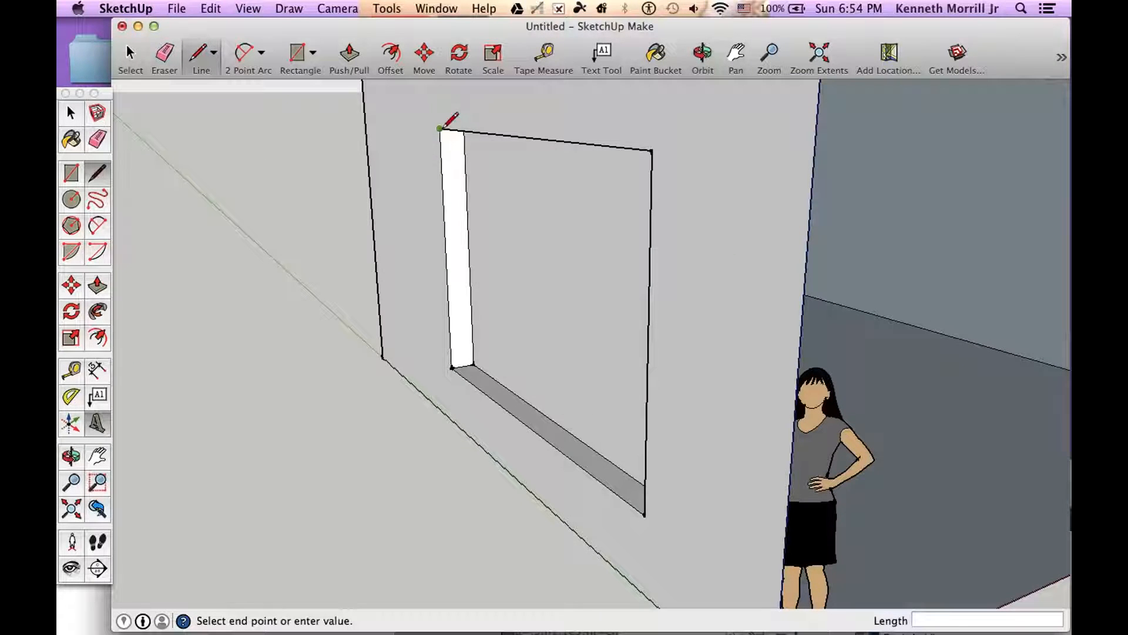
pyautogui.click(652, 151)
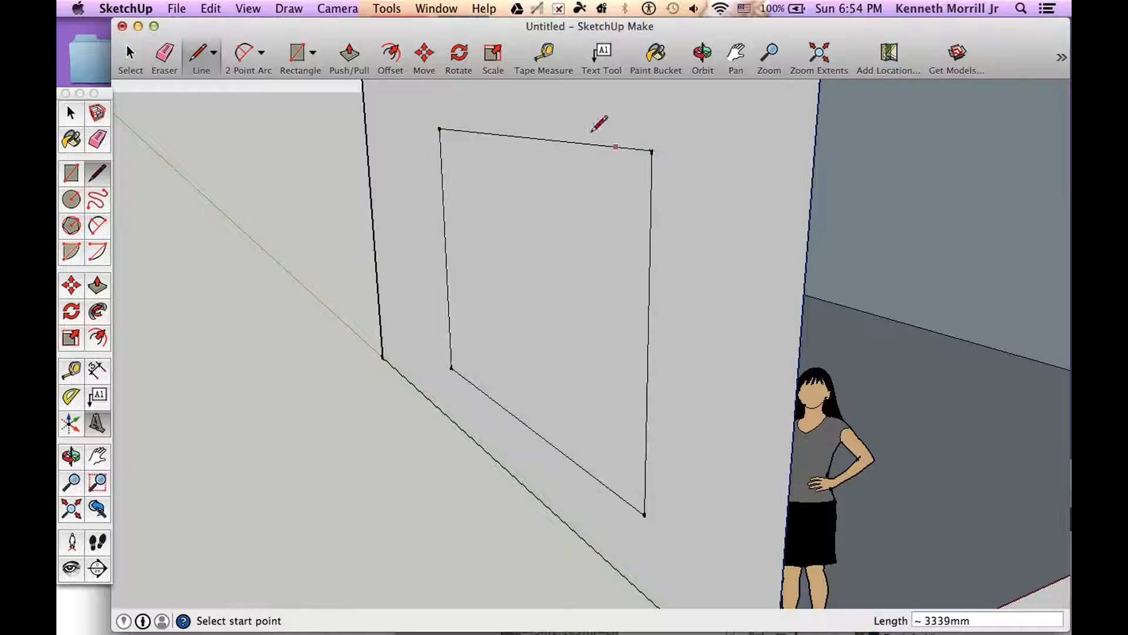
# Push the picture panel's front face back toward the wall by about 139 mm.
pyautogui.click(702, 56)
pyautogui.moveTo(682, 220); pyautogui.dragTo(352, 269)
pyautogui.moveTo(569, 239); pyautogui.dragTo(375, 180)
pyautogui.moveTo(582, 429); pyautogui.dragTo(654, 395)
pyautogui.moveTo(509, 331); pyautogui.dragTo(472, 283)
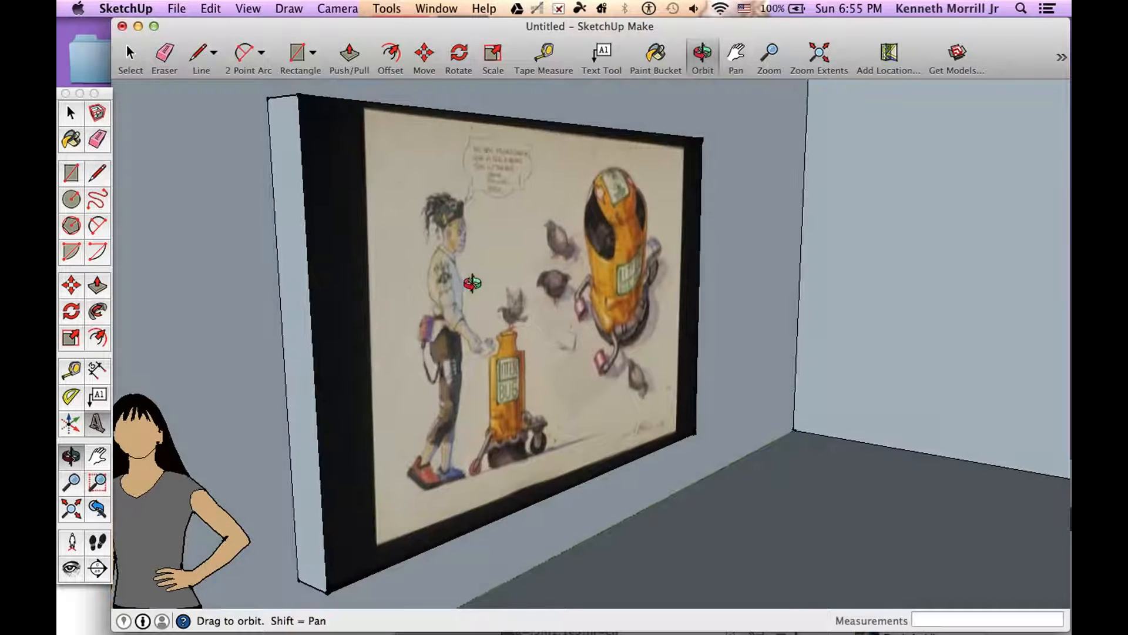
pyautogui.moveTo(547, 292)
pyautogui.mouseDown()
pyautogui.moveTo(558, 312)
pyautogui.moveTo(538, 296)
pyautogui.moveTo(549, 311)
pyautogui.mouseUp()
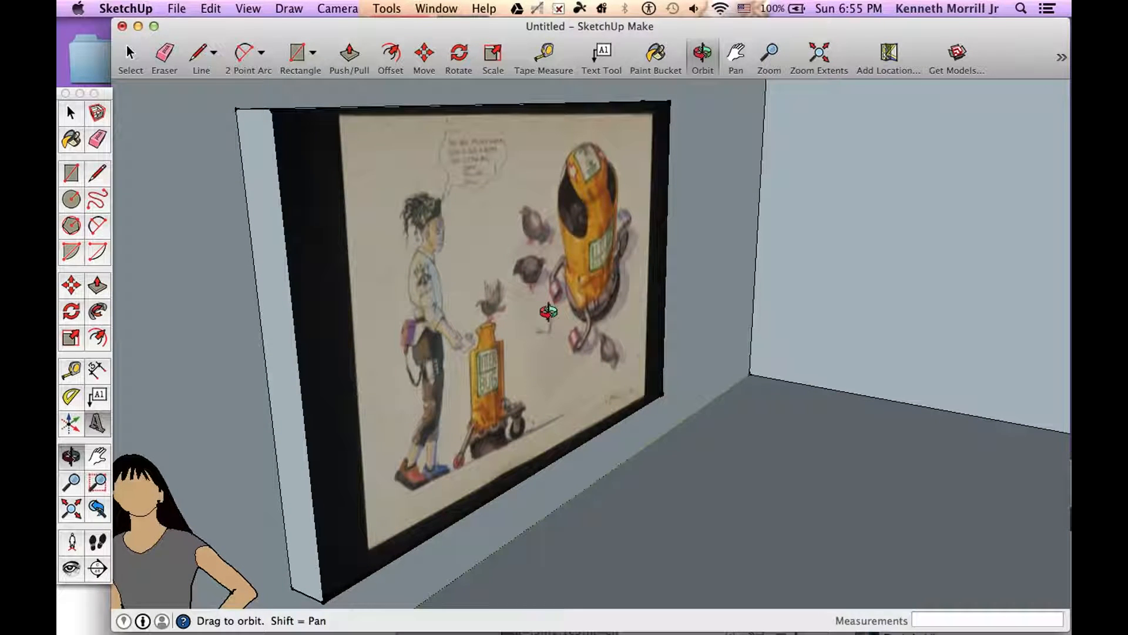
pyautogui.moveTo(469, 217); pyautogui.dragTo(483, 192)
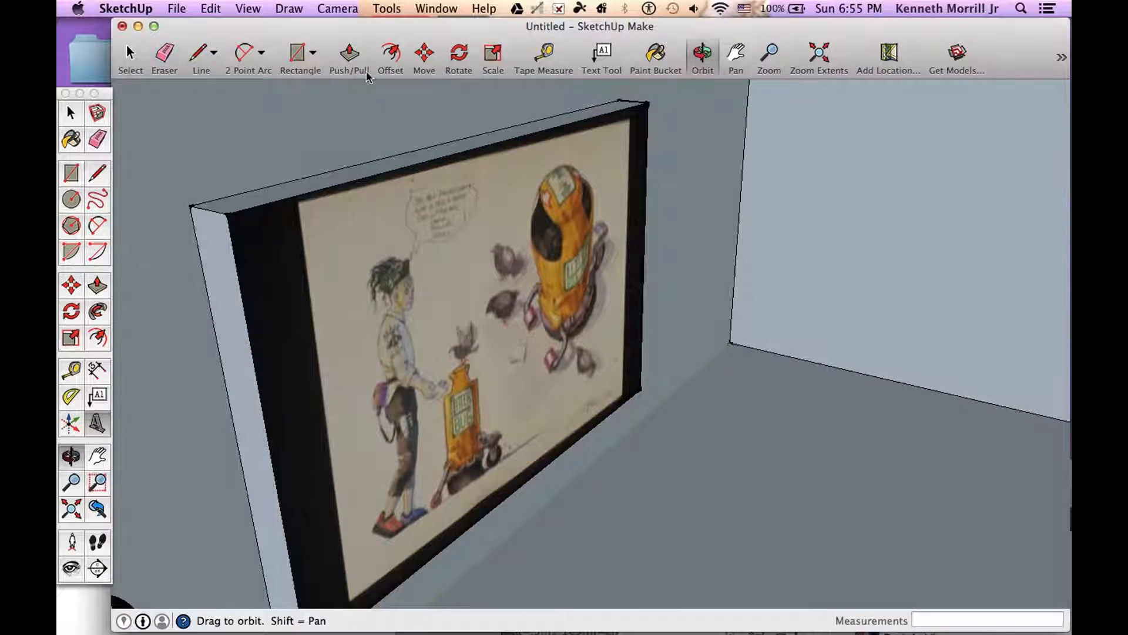
pyautogui.click(98, 286)
pyautogui.click(297, 267)
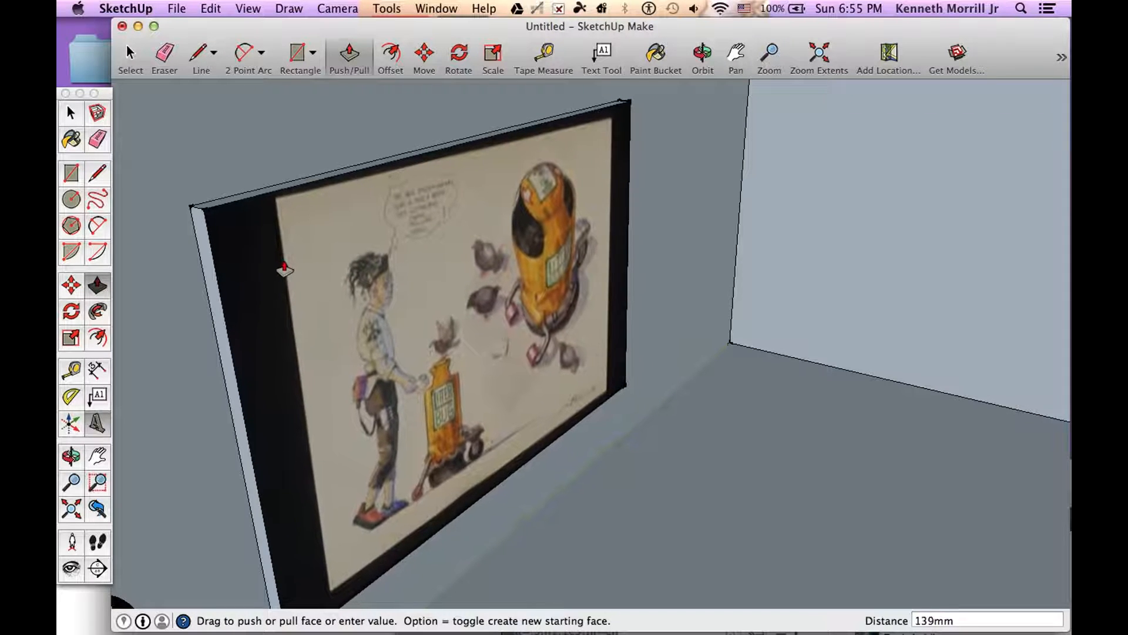
pyautogui.click(283, 269)
pyautogui.click(703, 52)
pyautogui.moveTo(432, 291); pyautogui.dragTo(436, 258)
pyautogui.scroll(5, 492, 121)
pyautogui.moveTo(491, 119); pyautogui.dragTo(685, 153)
pyautogui.click(98, 174)
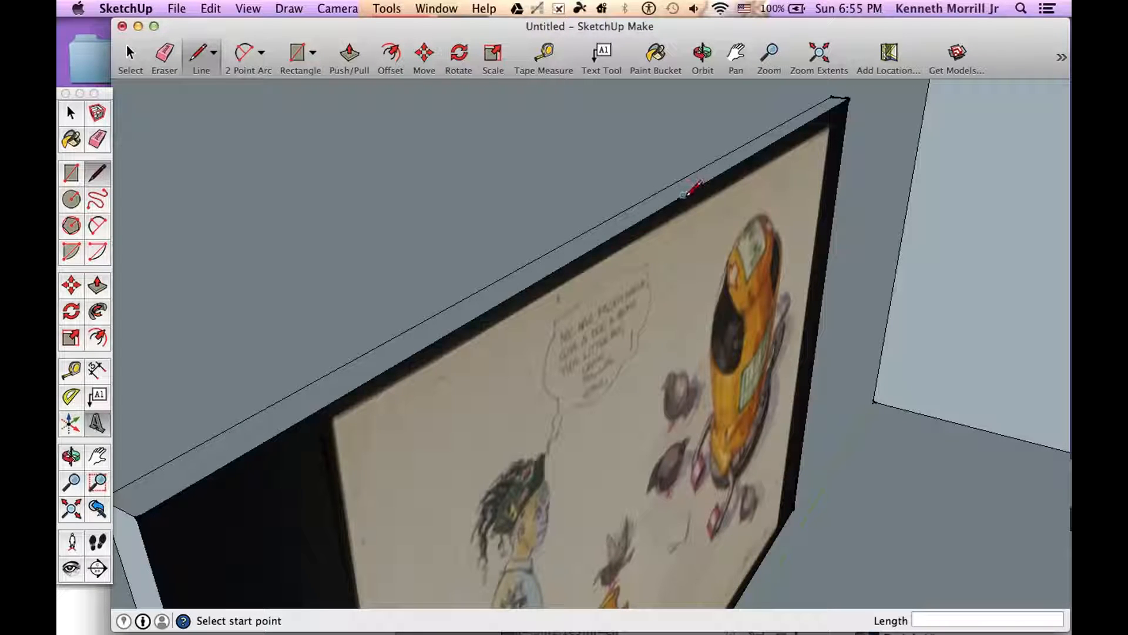
pyautogui.click(685, 193)
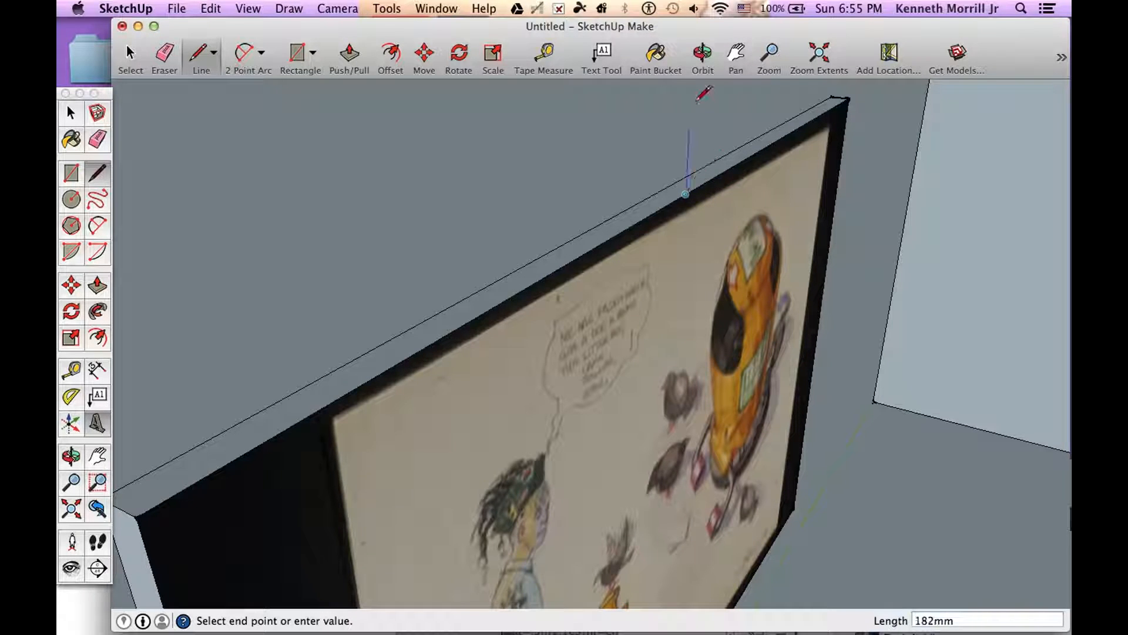
# Draw a closed rectangular face about 353 × 134 mm with lines, projecting outward from the panel's upper front edge.
pyautogui.click(708, 57)
pyautogui.moveTo(637, 272); pyautogui.dragTo(562, 220)
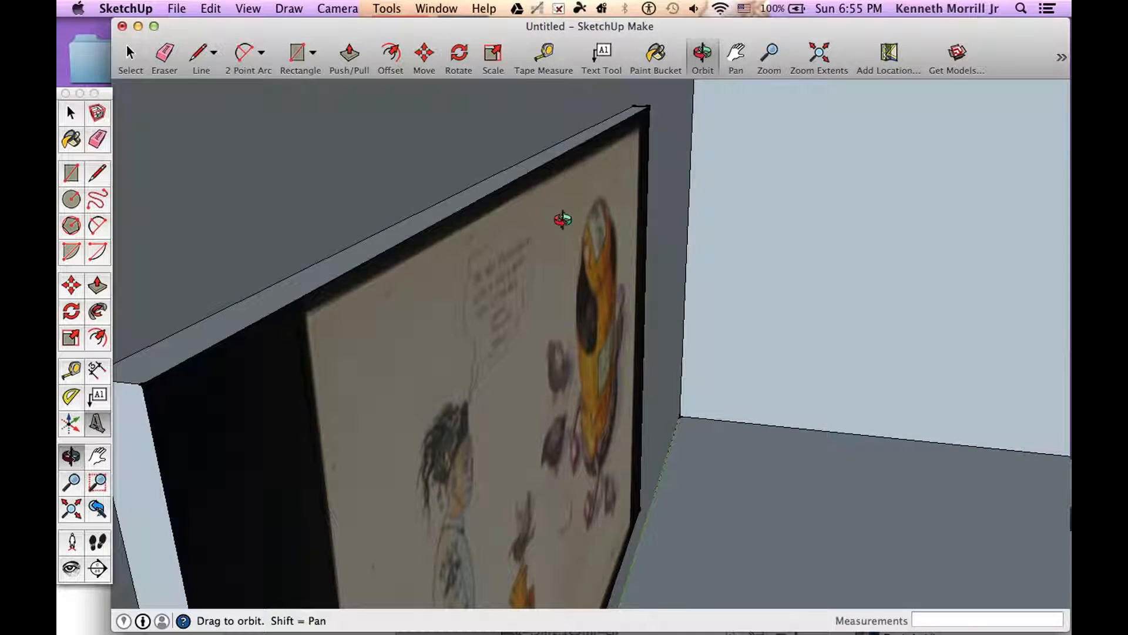
pyautogui.click(93, 179)
pyautogui.click(551, 159)
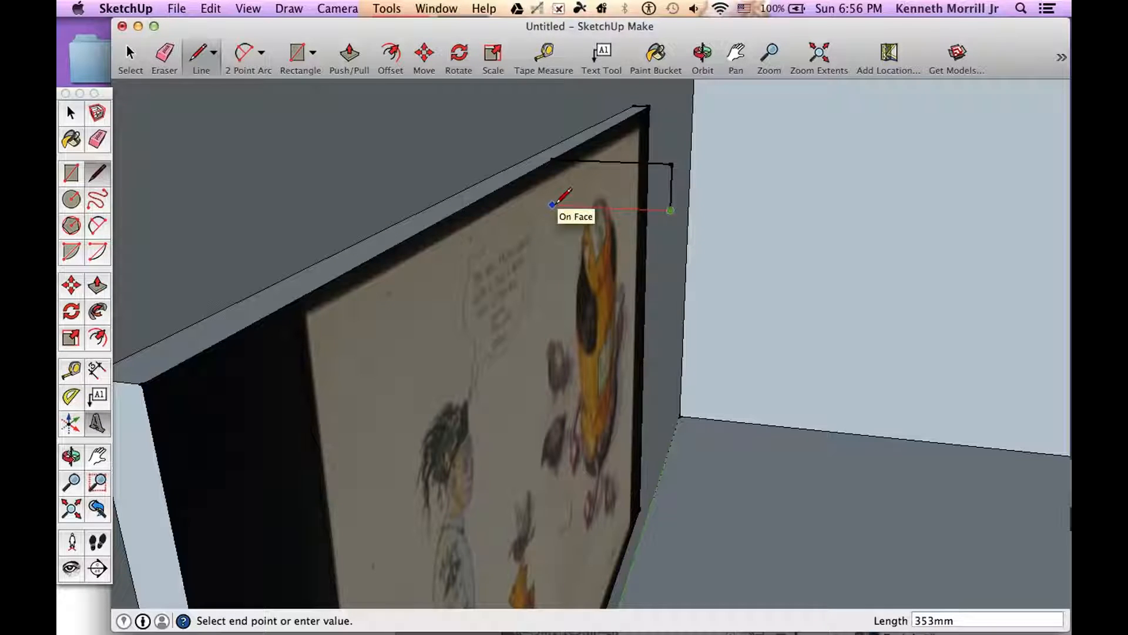
pyautogui.click(552, 204)
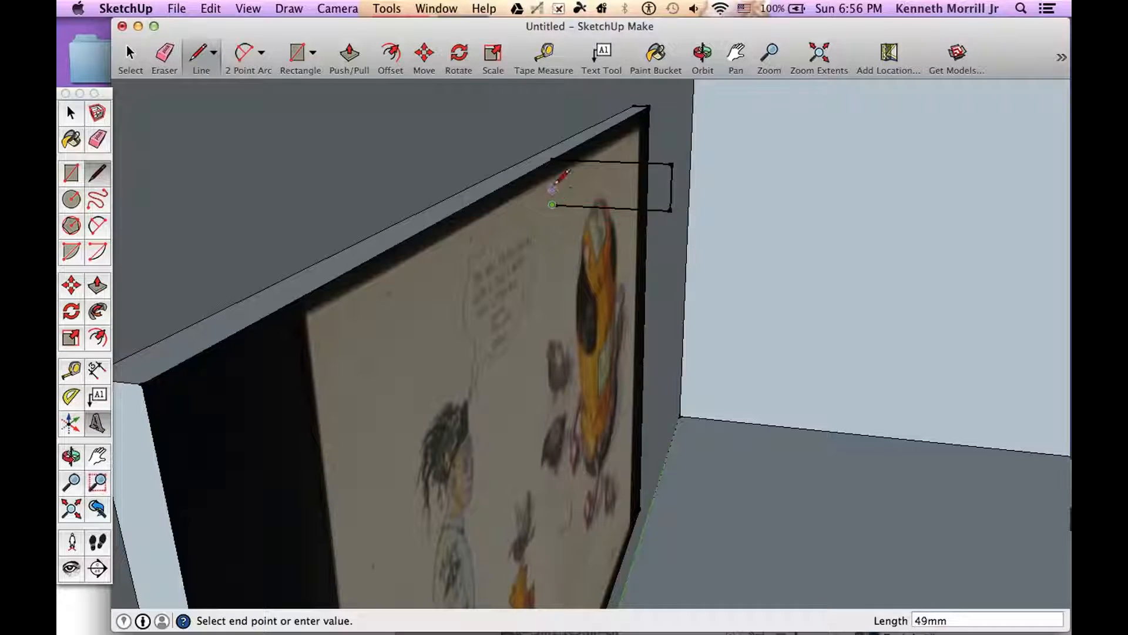
pyautogui.click(554, 159)
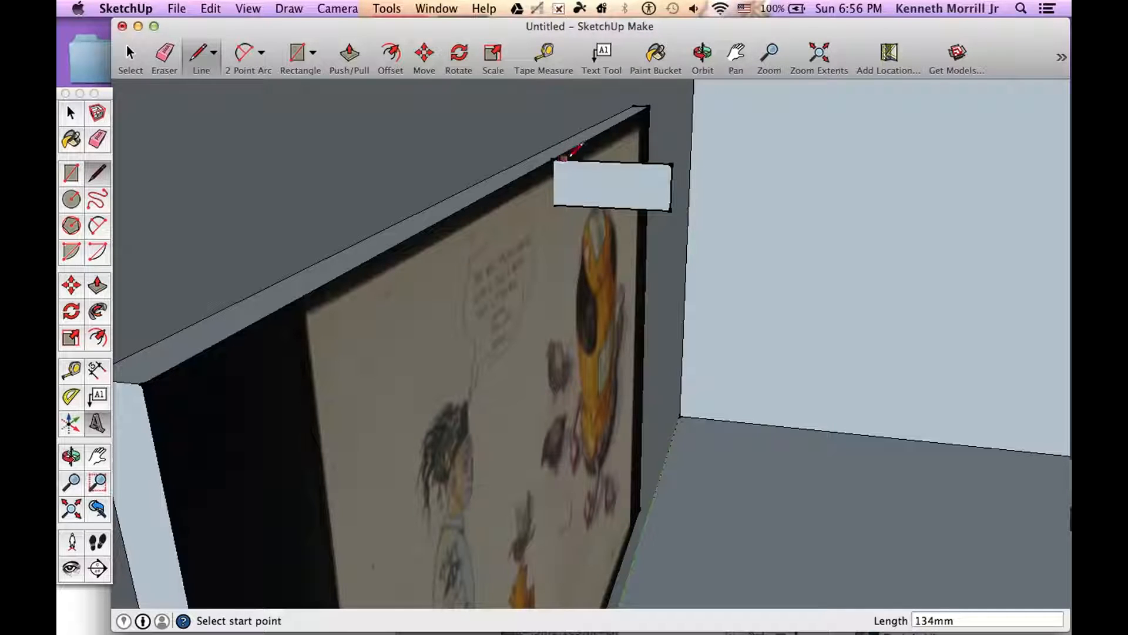
# Split the small rectangle with a slanted line about 139 mm long and erase the portion farther from the panel.
pyautogui.click(583, 158)
pyautogui.click(573, 205)
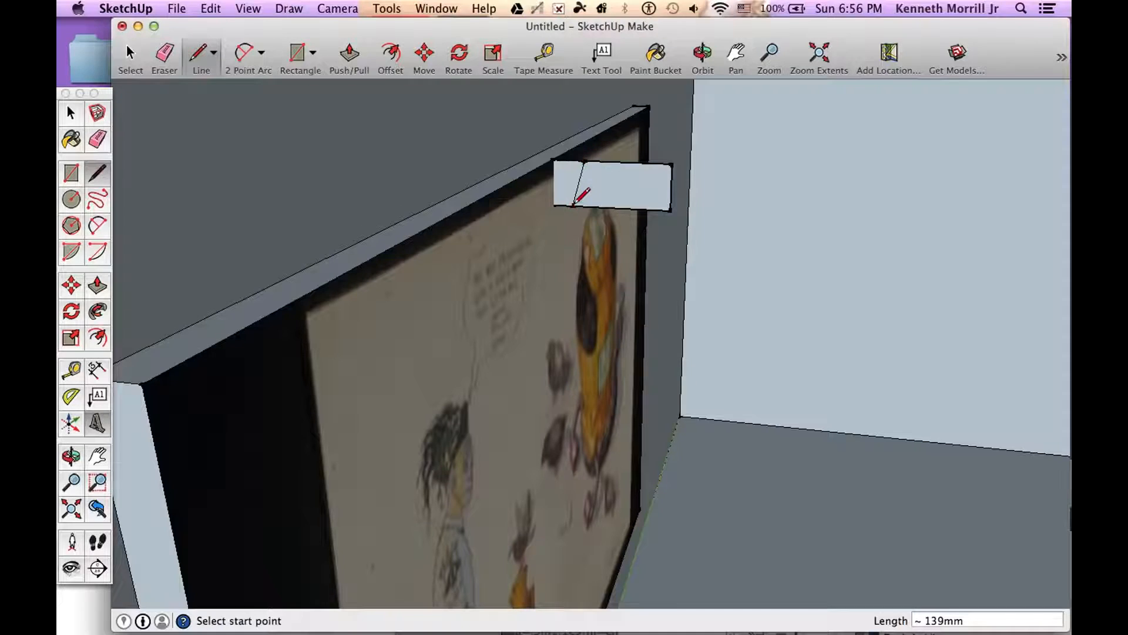
pyautogui.click(100, 139)
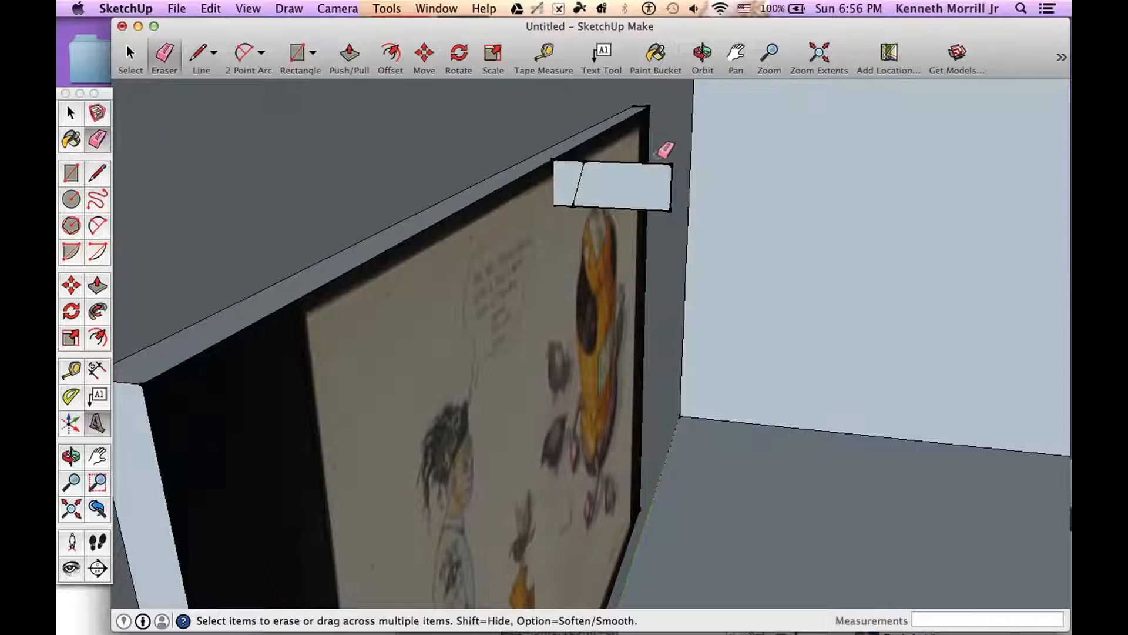
pyautogui.click(674, 198)
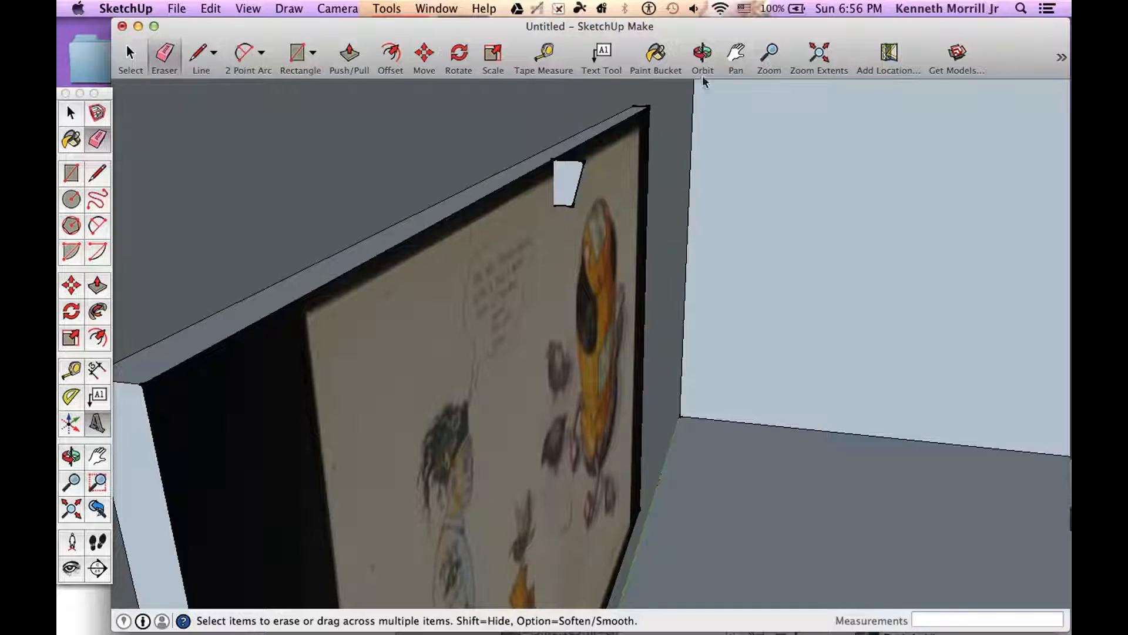
# Try to sweep the small tapered profile along the picture panel's upper and side edges with Follow Me.
pyautogui.click(703, 56)
pyautogui.moveTo(547, 272)
pyautogui.mouseDown()
pyautogui.moveTo(559, 189)
pyautogui.moveTo(536, 192)
pyautogui.moveTo(629, 245)
pyautogui.moveTo(559, 202)
pyautogui.moveTo(560, 140)
pyautogui.moveTo(496, 198)
pyautogui.mouseUp()
pyautogui.scroll(5, 567, 153)
pyautogui.moveTo(506, 263); pyautogui.dragTo(505, 165)
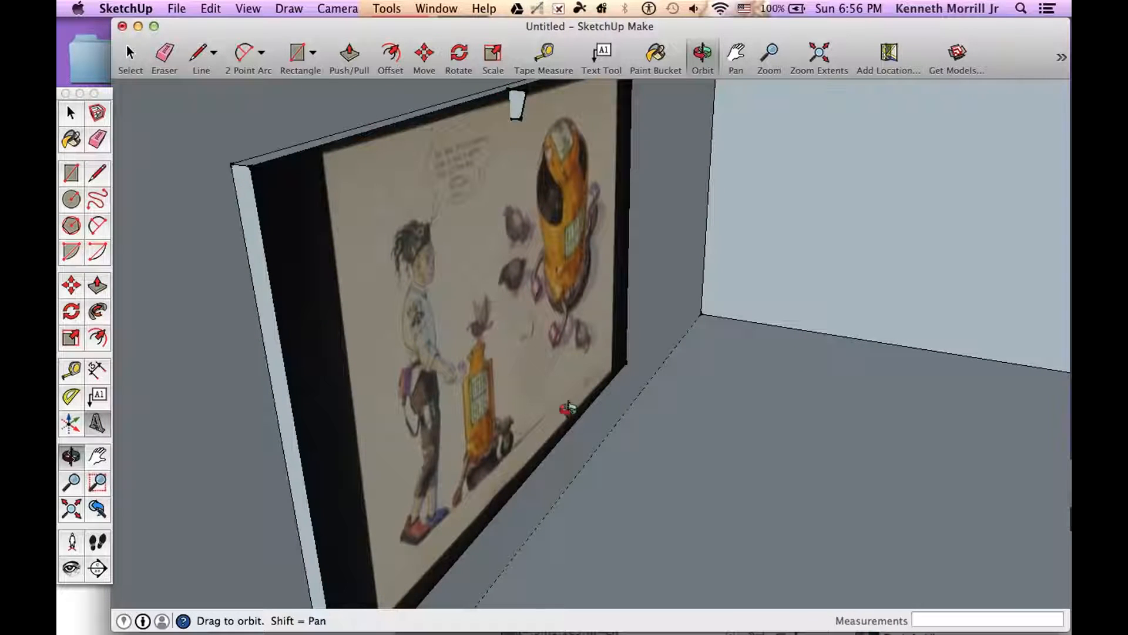
pyautogui.click(71, 114)
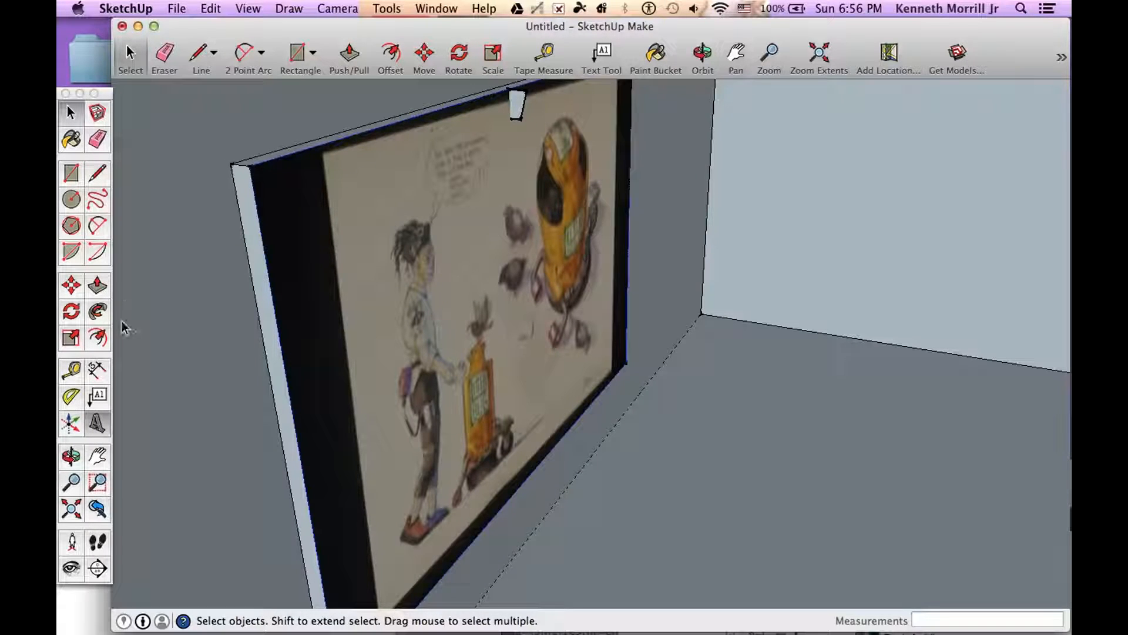
pyautogui.click(97, 286)
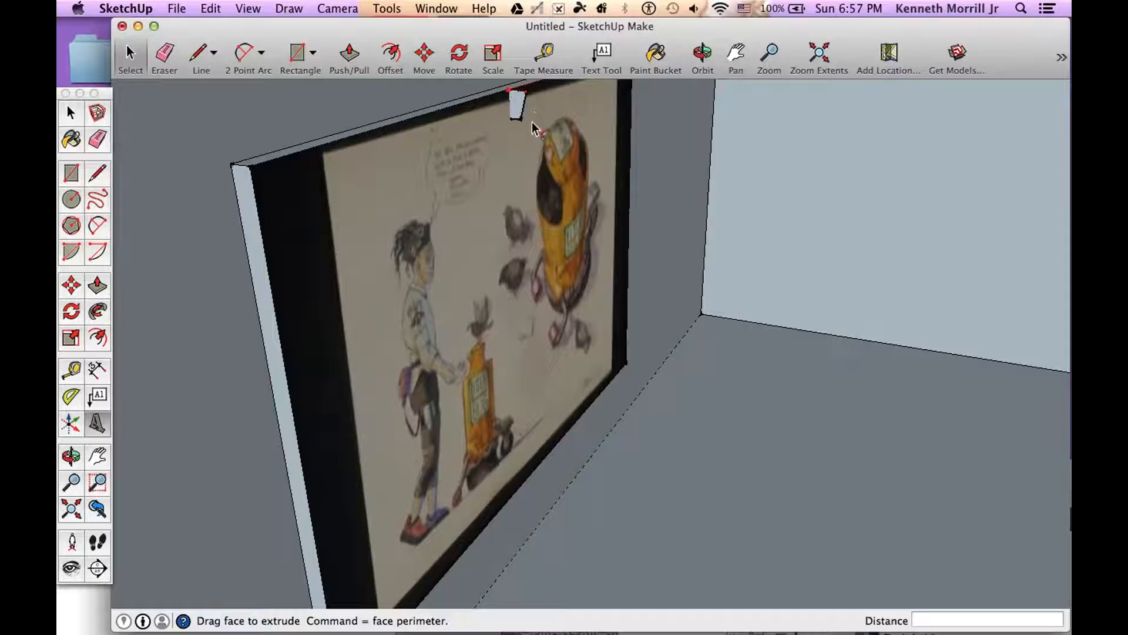
pyautogui.click(616, 182)
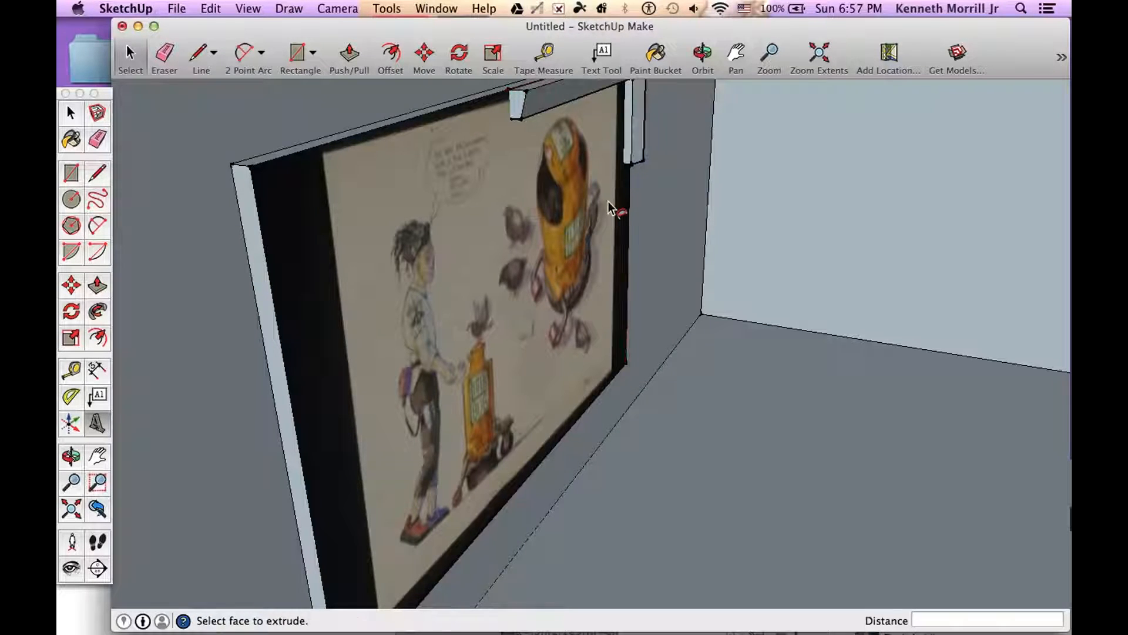
pyautogui.press('super+z')
# Sweep the tapered profile around the picture panel's whole perimeter with Follow Me to form a frame.
pyautogui.click(71, 115)
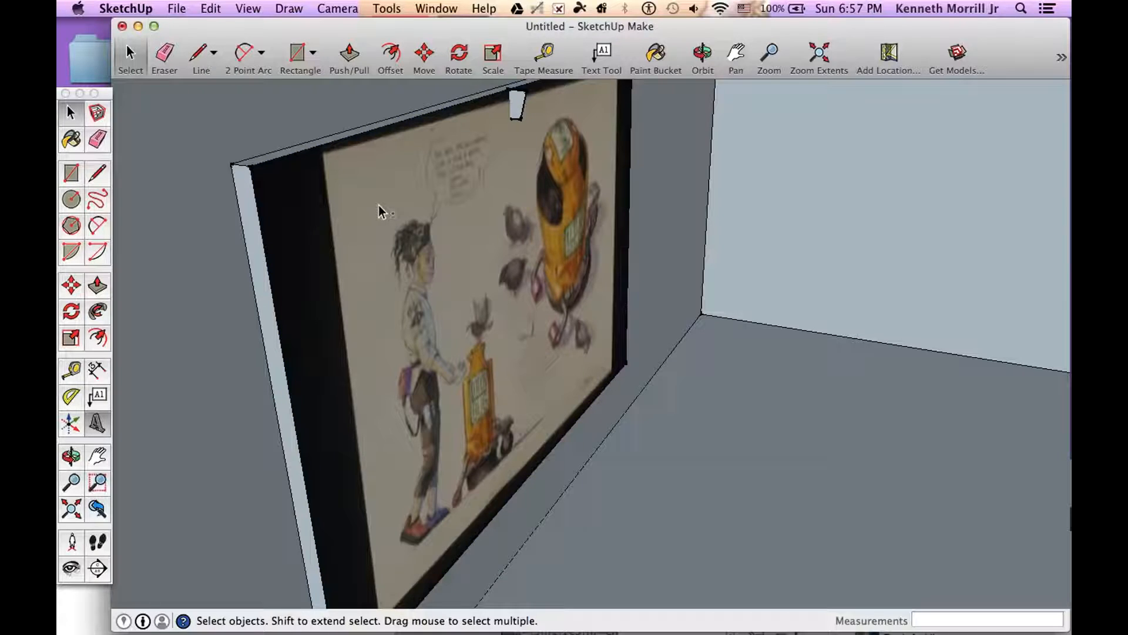
pyautogui.click(97, 286)
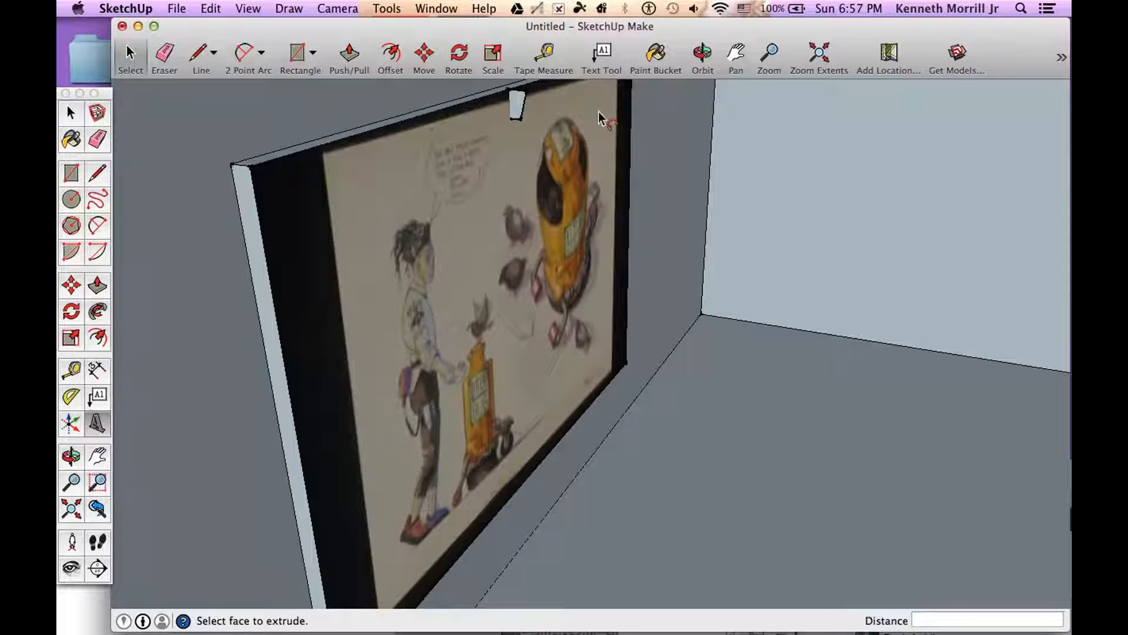
pyautogui.click(521, 106)
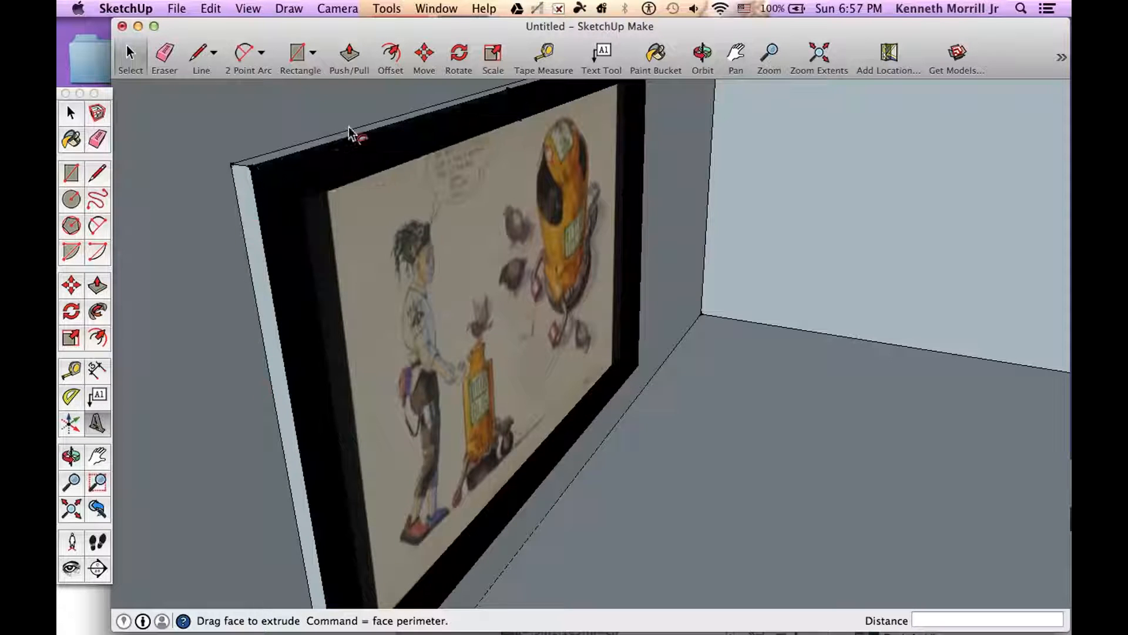
pyautogui.click(525, 104)
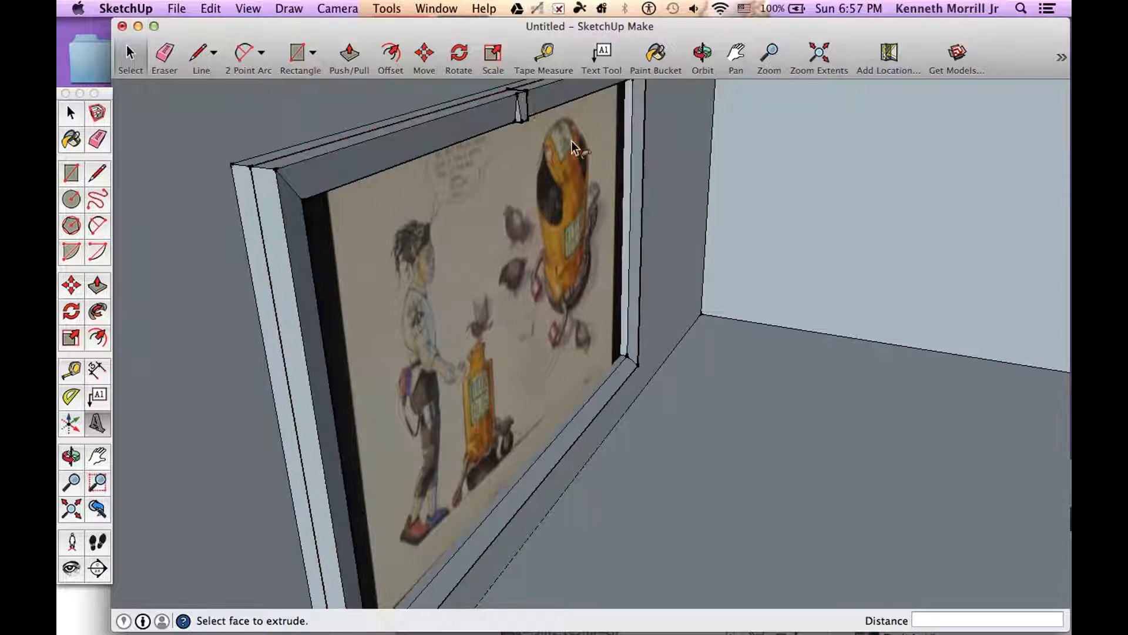
# Erase the leftover profile edges protruding at the sweep's start on the frame's upper rail.
pyautogui.scroll(-5, 540, 115)
pyautogui.click(703, 56)
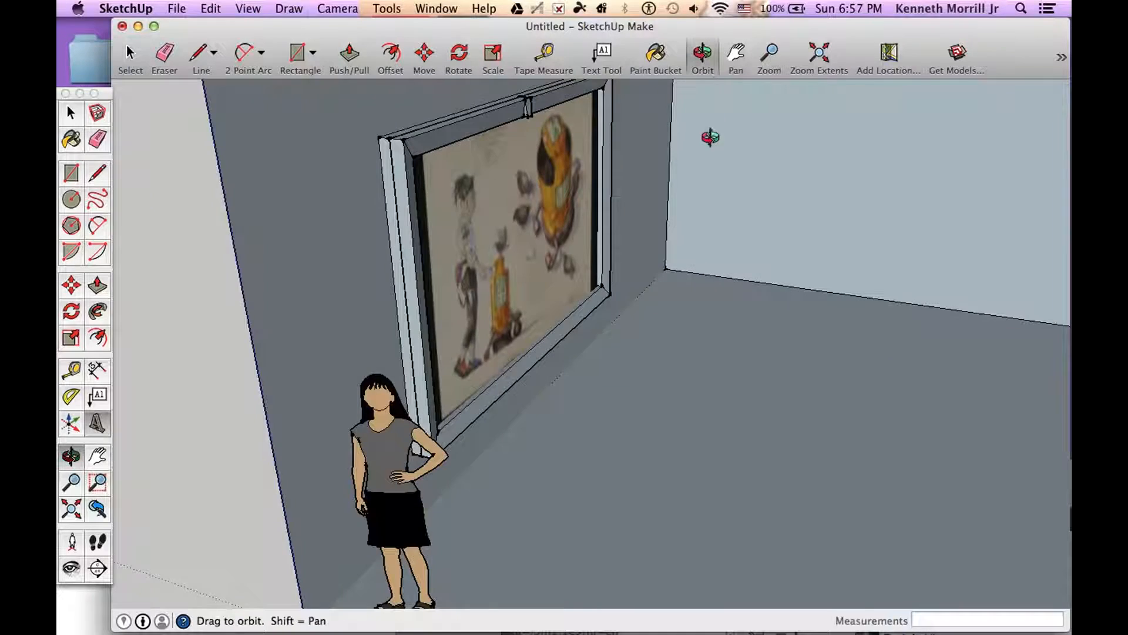
pyautogui.moveTo(710, 135); pyautogui.dragTo(560, 170)
pyautogui.scroll(5, 547, 169)
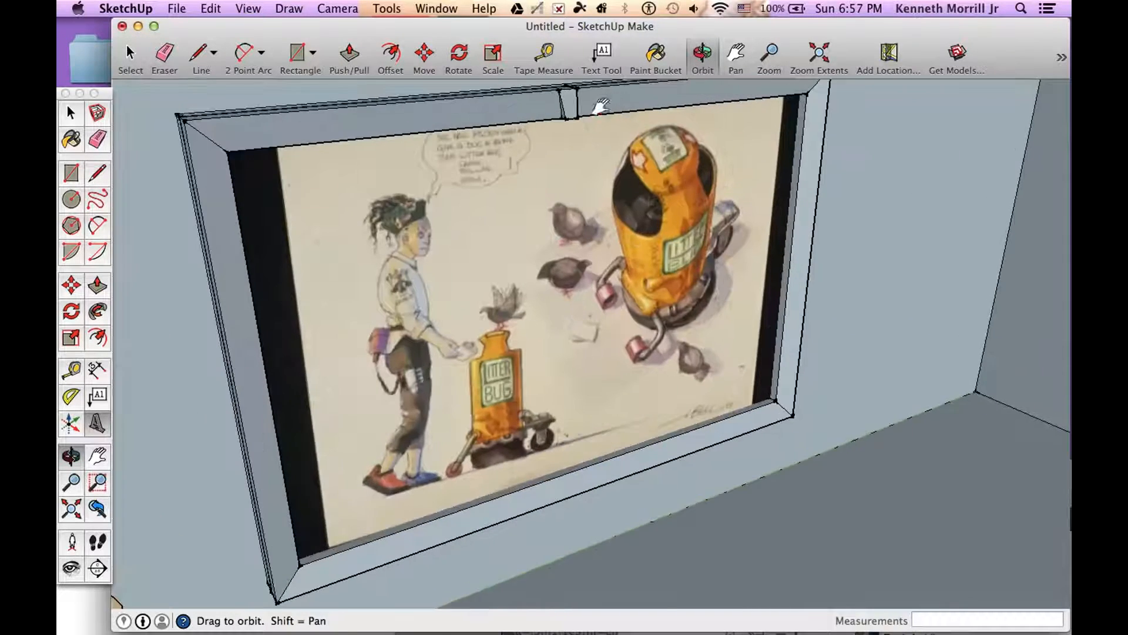
pyautogui.scroll(-5, 548, 169)
pyautogui.moveTo(547, 169)
pyautogui.mouseDown()
pyautogui.moveTo(554, 196)
pyautogui.moveTo(588, 137)
pyautogui.moveTo(590, 193)
pyautogui.moveTo(532, 184)
pyautogui.mouseUp()
pyautogui.scroll(5, 590, 137)
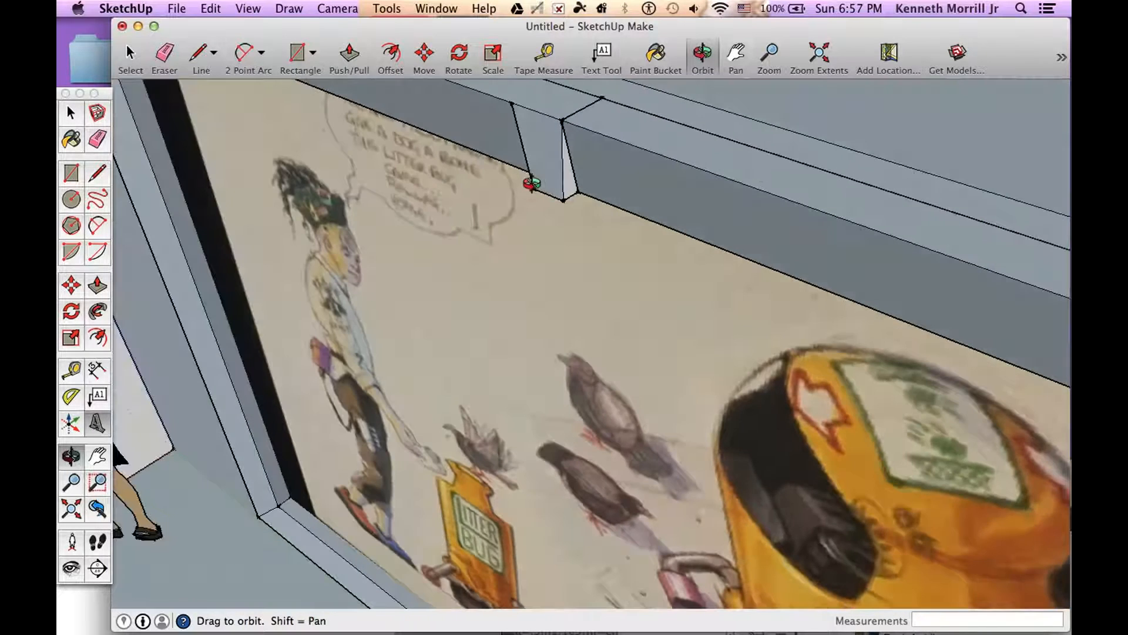
pyautogui.click(98, 140)
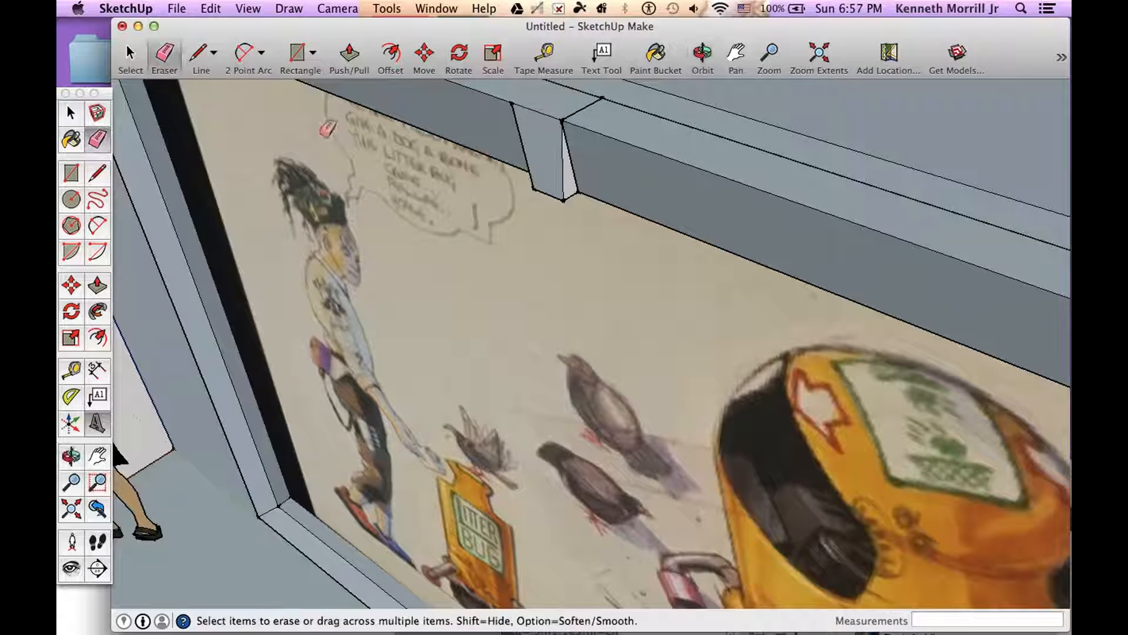
pyautogui.click(565, 200)
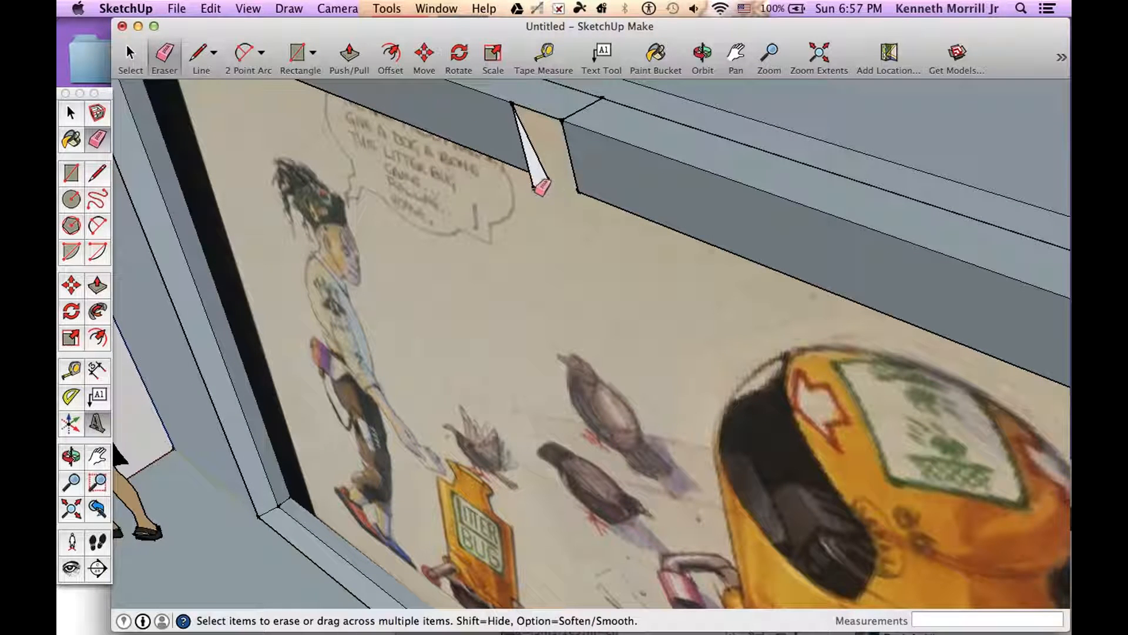
pyautogui.click(538, 184)
# Close the gap in the upper rail's front with lines about 1535 mm and 61 mm long along its inner edge.
pyautogui.click(702, 53)
pyautogui.moveTo(614, 271); pyautogui.dragTo(611, 177)
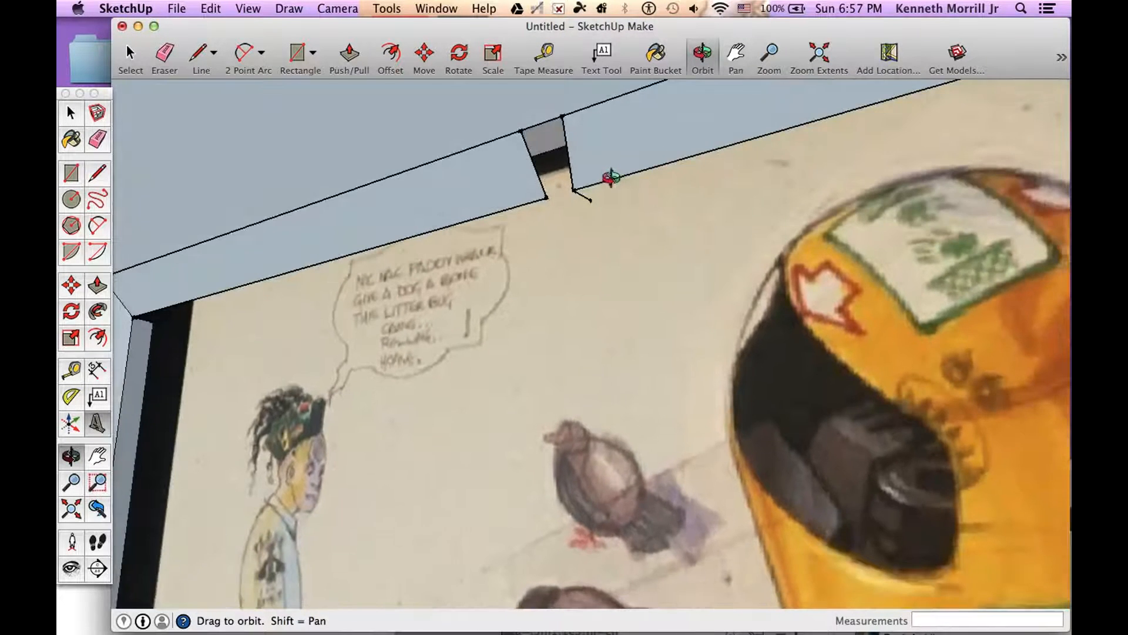
pyautogui.click(97, 172)
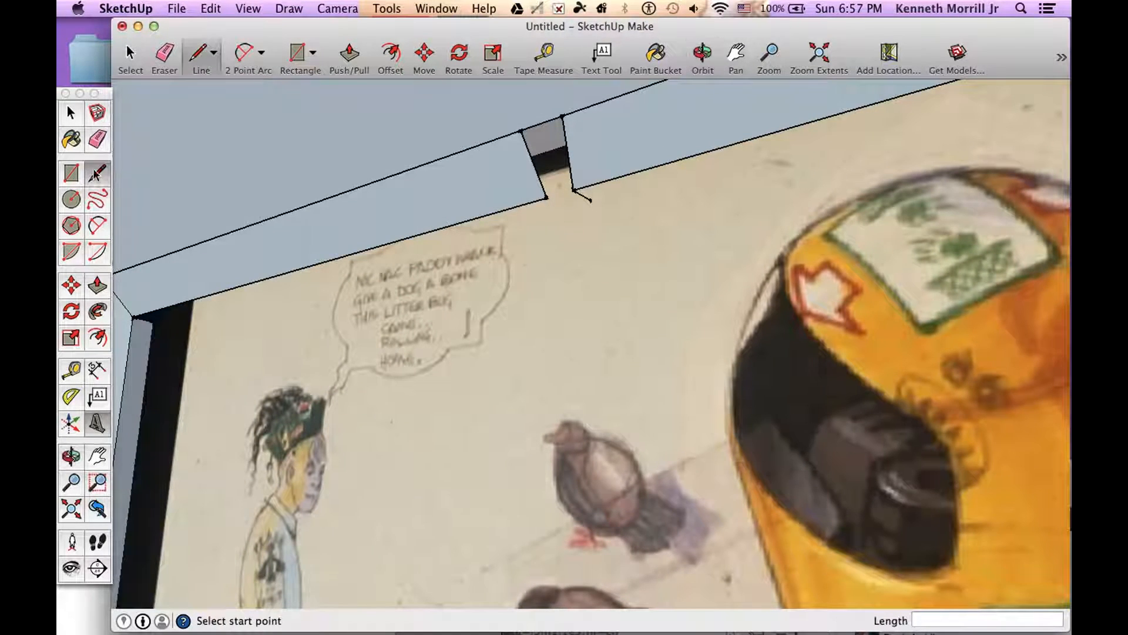
pyautogui.click(153, 322)
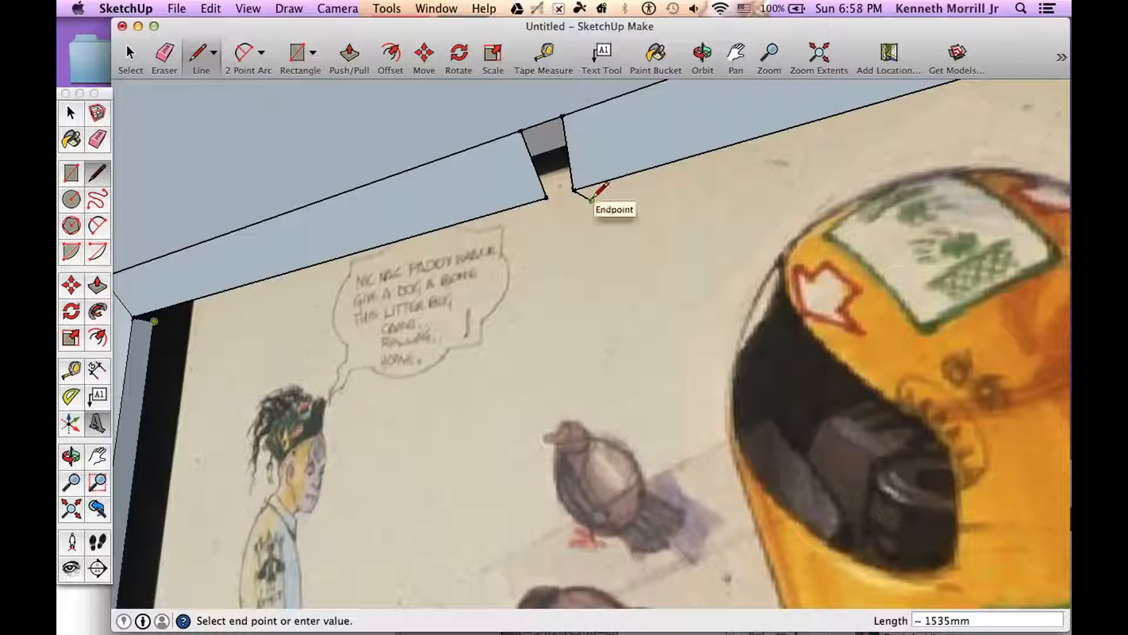
pyautogui.click(591, 201)
pyautogui.click(547, 197)
pyautogui.click(574, 190)
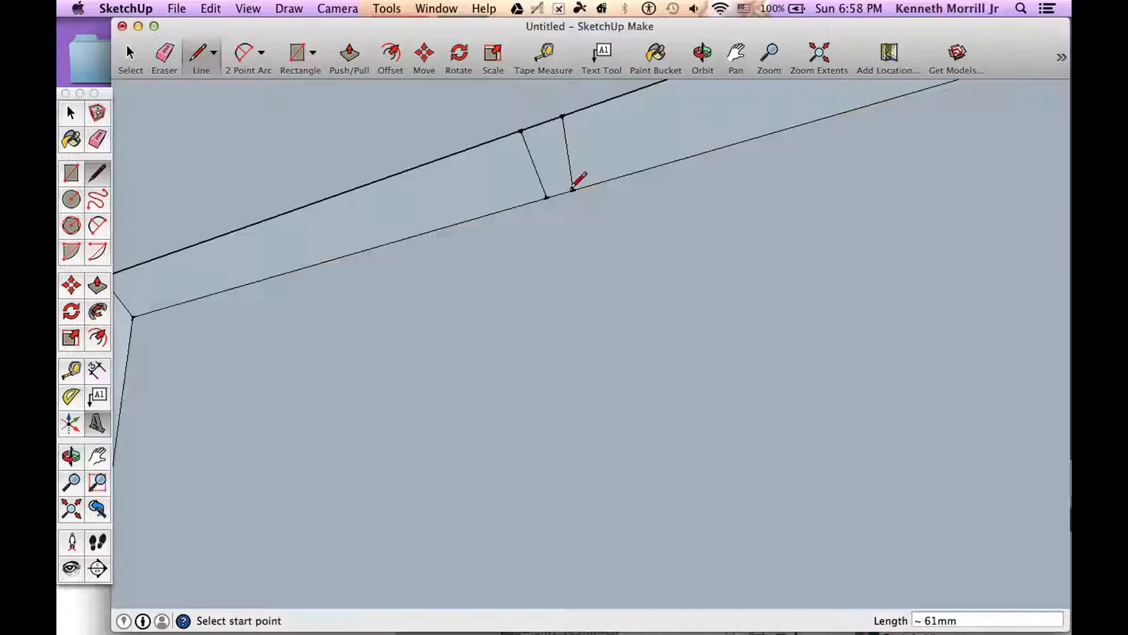
# Delete the face covering the picture inside the frame.
pyautogui.click(70, 112)
pyautogui.click(305, 351)
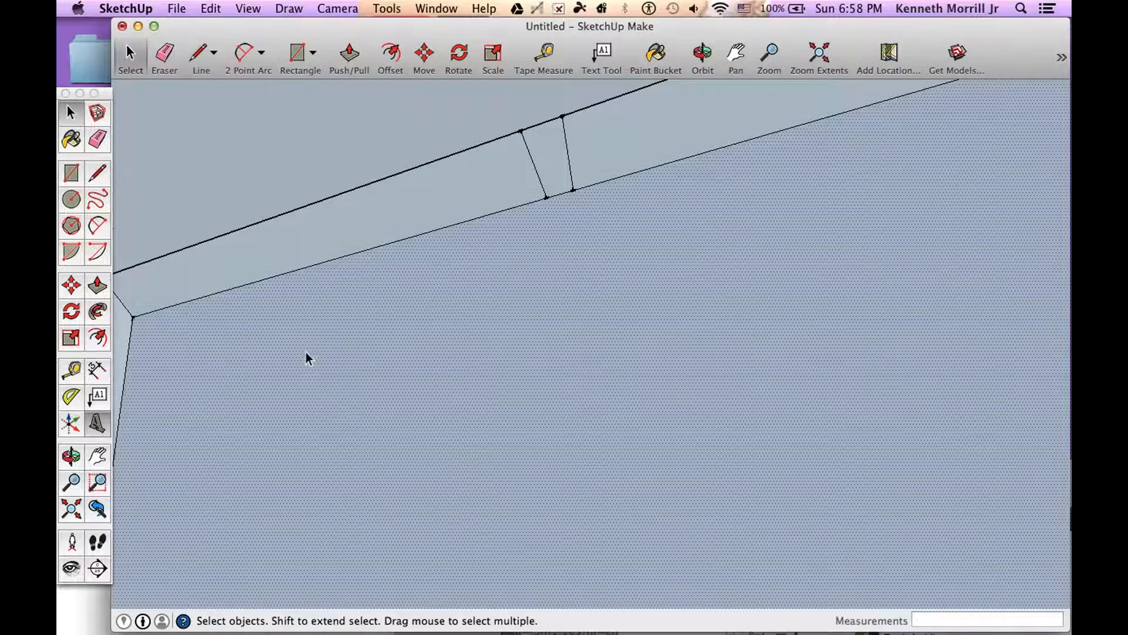
pyautogui.press('Delete')
# Draw a line about 1535 mm long from the gap to the inner corner to fill the upper rail's underside.
pyautogui.click(702, 54)
pyautogui.moveTo(646, 206); pyautogui.dragTo(392, 171)
pyautogui.click(97, 173)
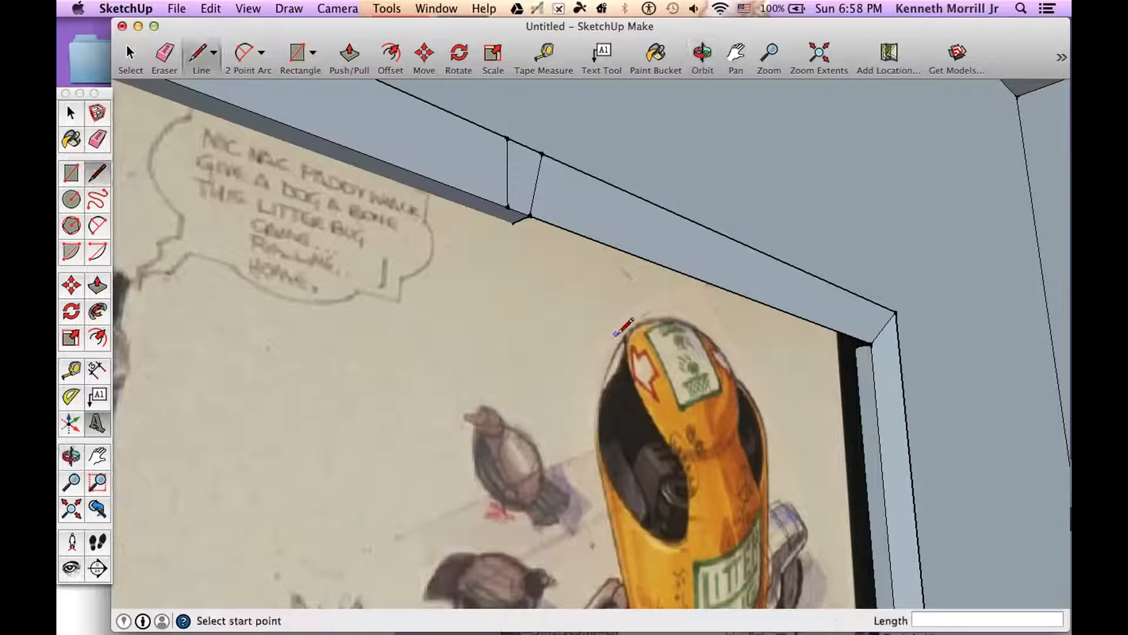
pyautogui.click(514, 222)
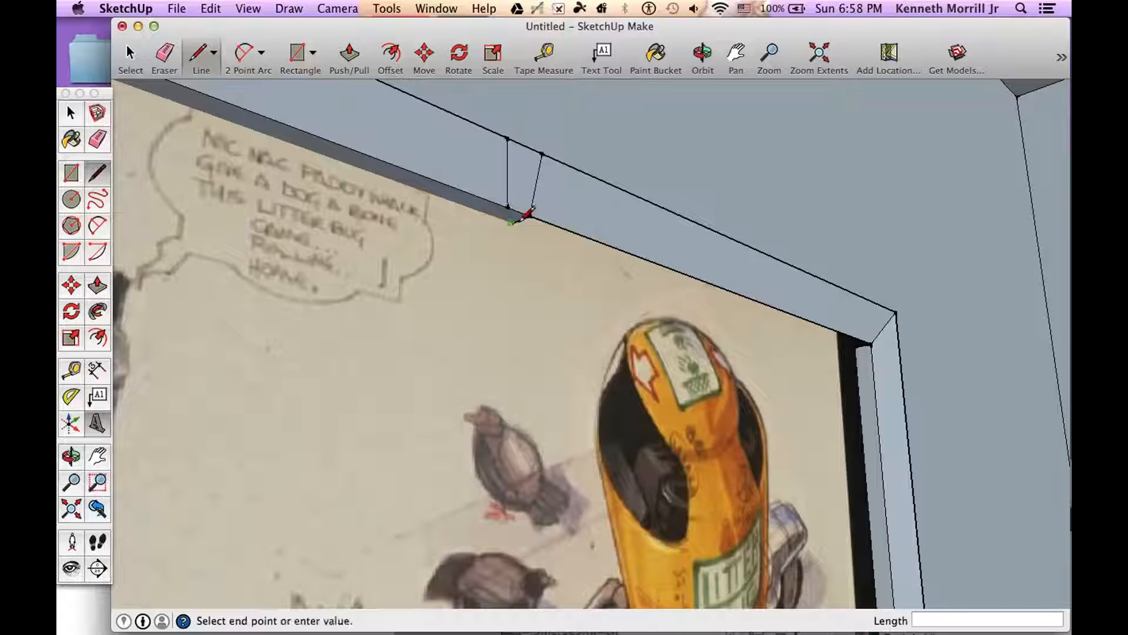
pyautogui.click(858, 346)
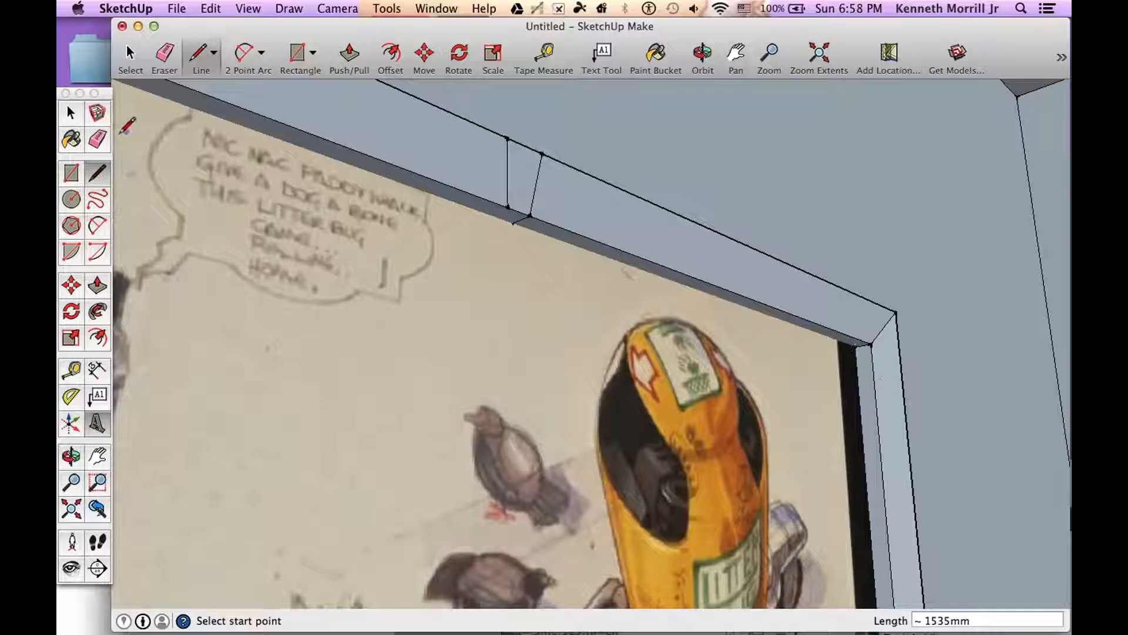
# Erase the leftover seam lines across the front and top of the frame's upper rail.
pyautogui.press('e')
pyautogui.click(507, 171)
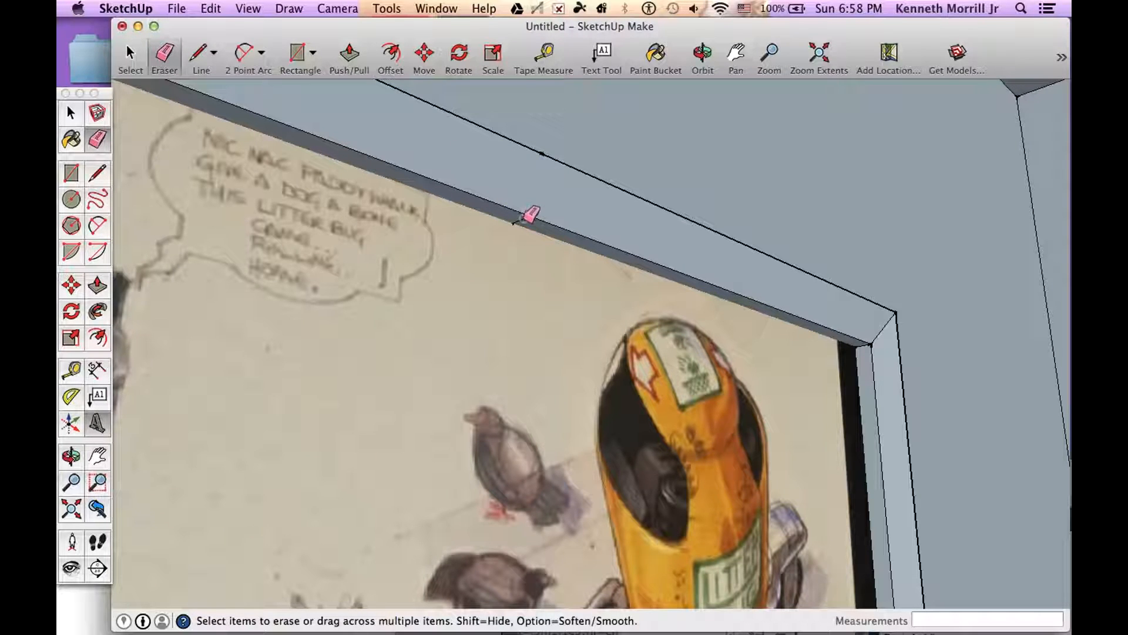
pyautogui.click(702, 56)
pyautogui.moveTo(552, 157)
pyautogui.mouseDown()
pyautogui.moveTo(534, 493)
pyautogui.moveTo(552, 288)
pyautogui.moveTo(212, 277)
pyautogui.mouseUp()
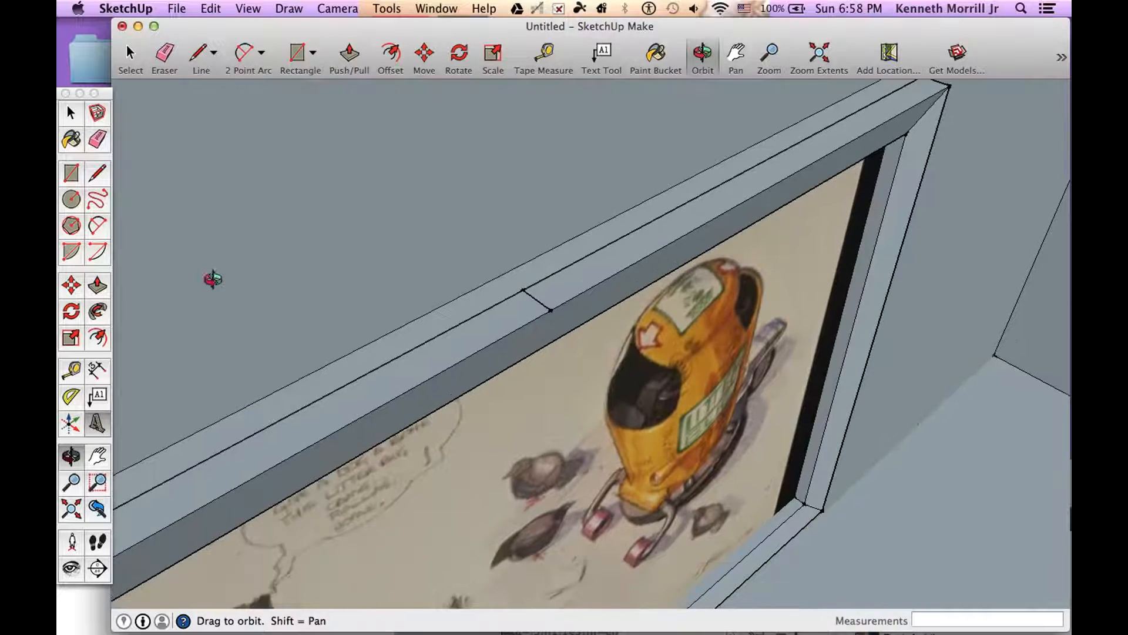
pyautogui.click(97, 140)
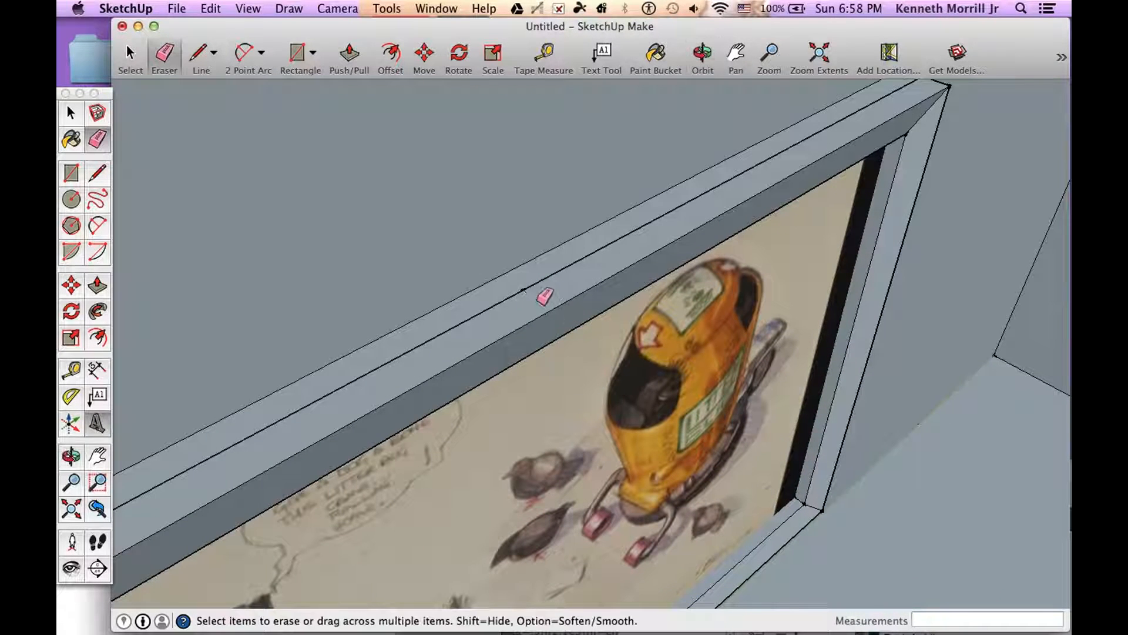
# Undo the seam clean-up and the frame sweep, back to the bare profile on the picture panel.
pyautogui.click(702, 56)
pyautogui.moveTo(597, 432); pyautogui.dragTo(390, 254)
pyautogui.scroll(-5, 615, 247)
pyautogui.moveTo(595, 316); pyautogui.dragTo(521, 337)
pyautogui.moveTo(316, 312); pyautogui.dragTo(421, 350)
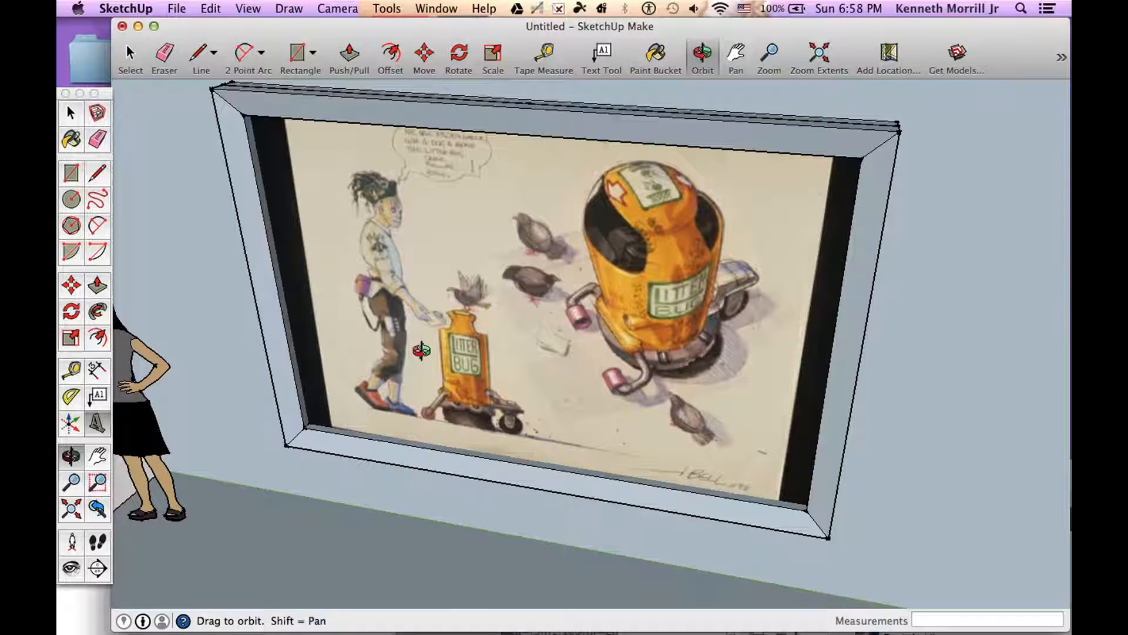
pyautogui.press('super+z')
pyautogui.press('super+z')
pyautogui.press('super+z')
pyautogui.press('super+z')
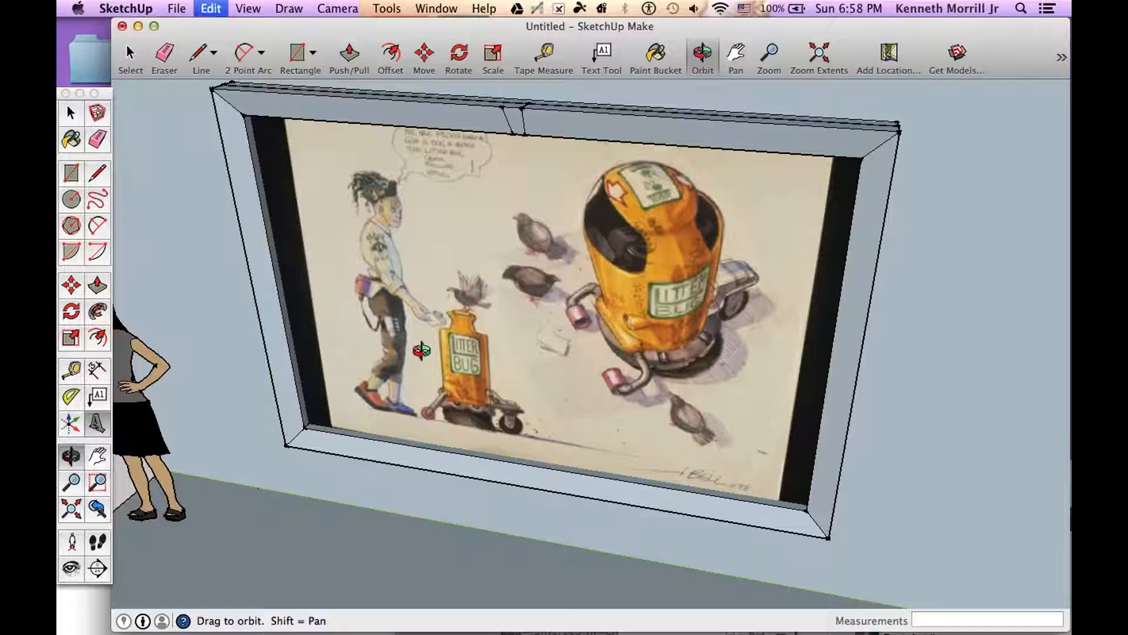
pyautogui.press('super+shift+z')
pyautogui.press('super+shift+z')
pyautogui.press('super+shift+z')
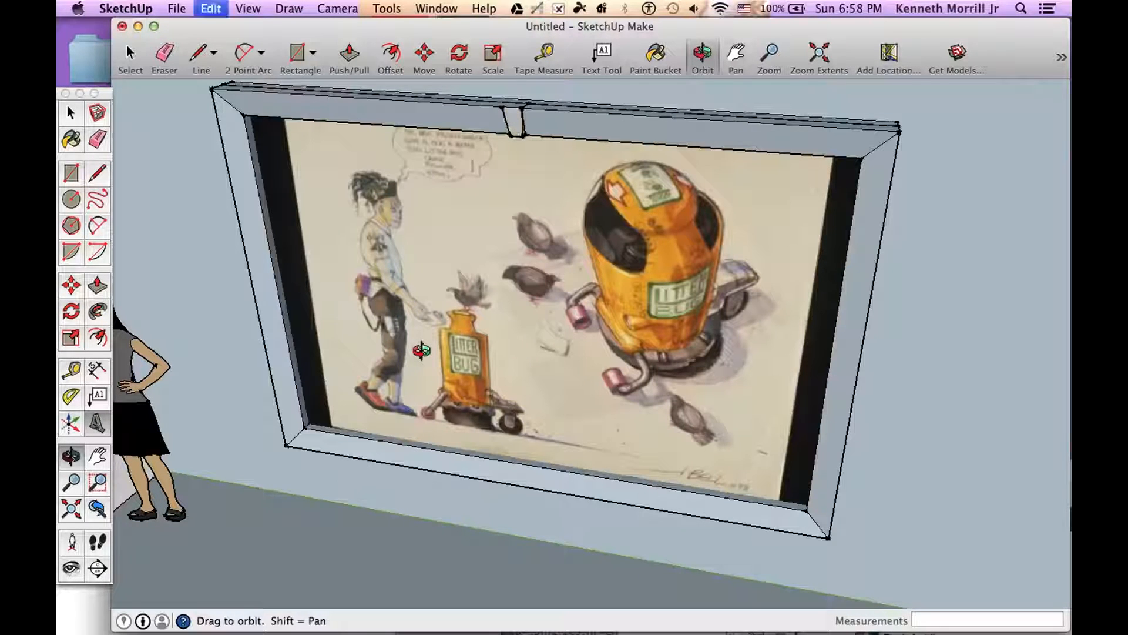
# Erase all four edges of the rectangular outline on the back of the wall.
pyautogui.click(728, 61)
pyautogui.click(703, 56)
pyautogui.moveTo(474, 186); pyautogui.dragTo(474, 240)
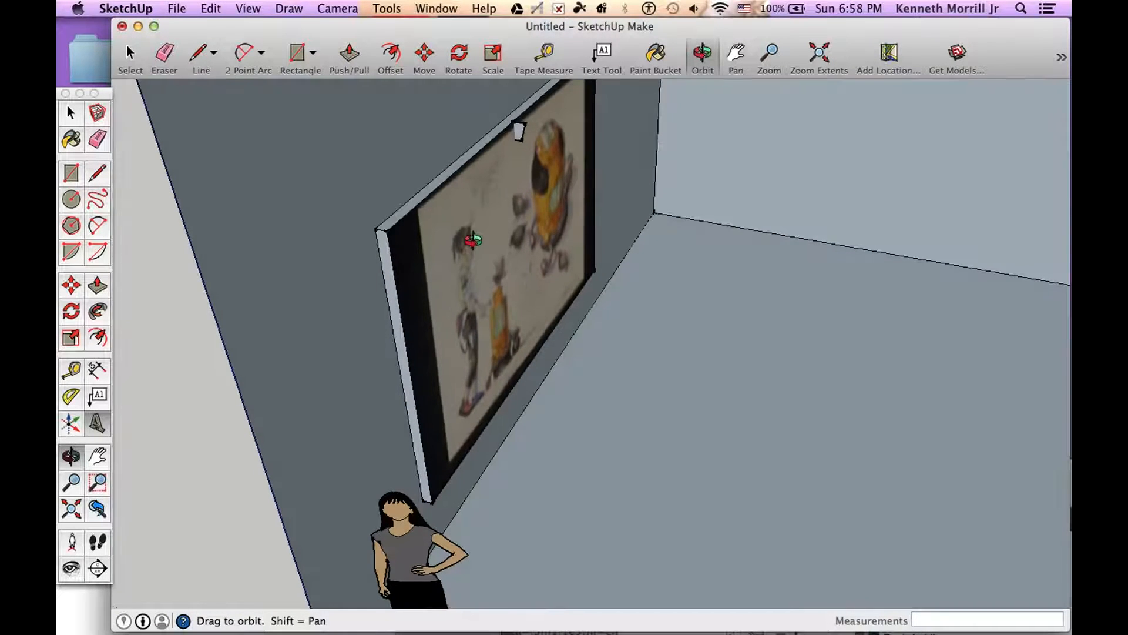
pyautogui.click(98, 140)
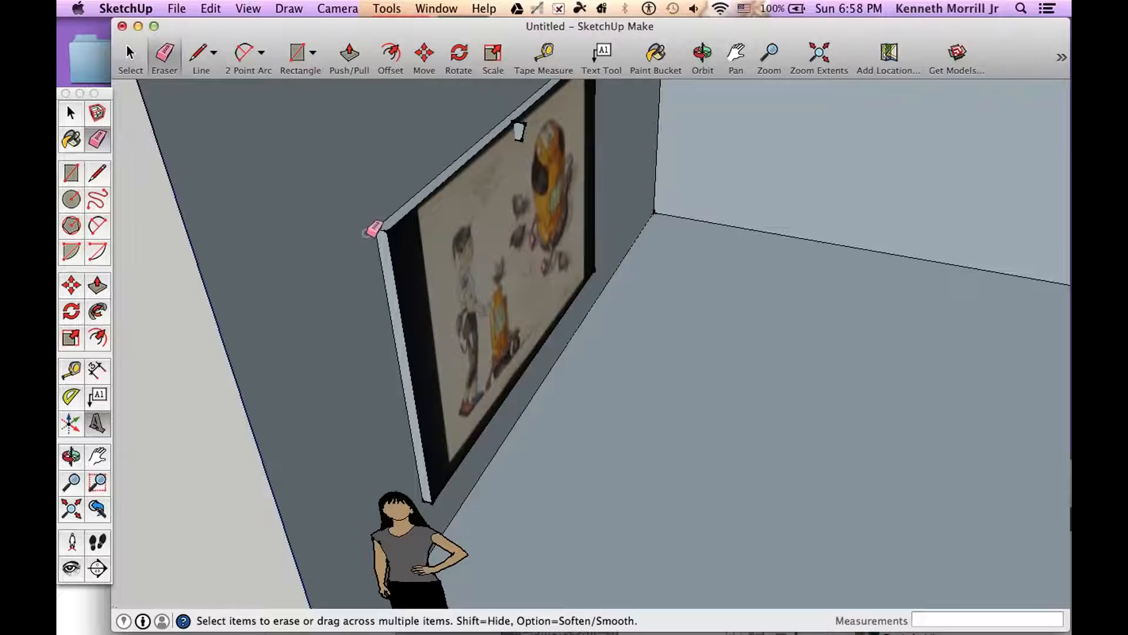
pyautogui.click(702, 56)
pyautogui.moveTo(350, 312)
pyautogui.mouseDown()
pyautogui.moveTo(584, 259)
pyautogui.moveTo(682, 211)
pyautogui.mouseUp()
pyautogui.click(98, 140)
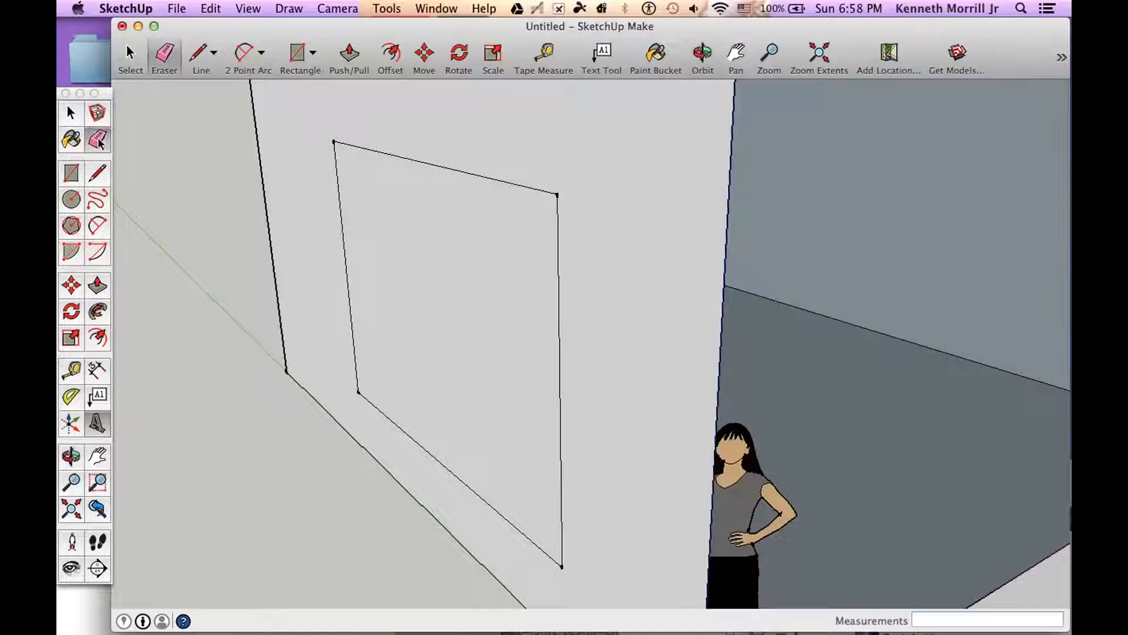
pyautogui.moveTo(343, 141); pyautogui.dragTo(347, 146)
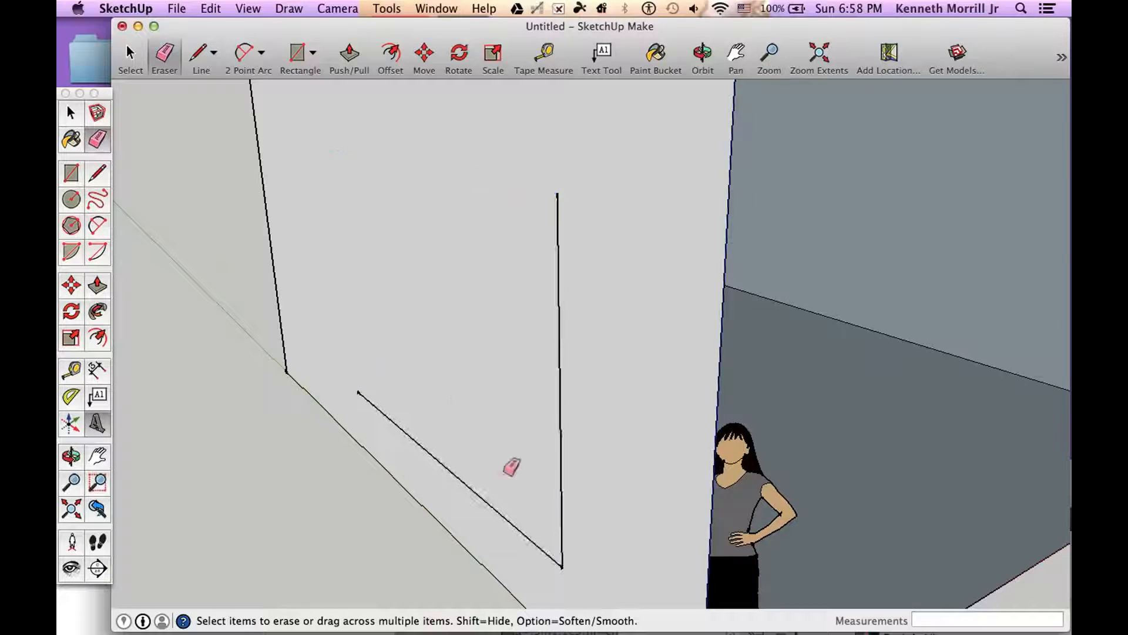
pyautogui.moveTo(563, 562)
pyautogui.mouseDown()
pyautogui.moveTo(566, 247)
pyautogui.moveTo(554, 196)
pyautogui.mouseUp()
pyautogui.moveTo(355, 392); pyautogui.dragTo(362, 394)
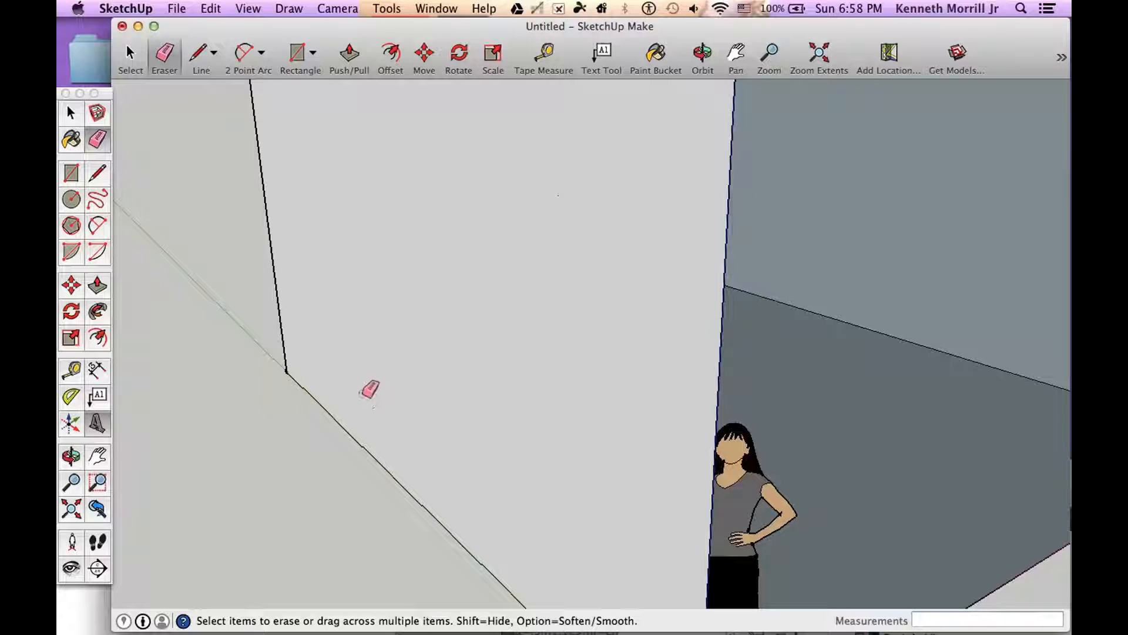
# Delete the loose edge running from the picture face's corner toward the wall.
pyautogui.click(702, 54)
pyautogui.moveTo(721, 224); pyautogui.dragTo(332, 282)
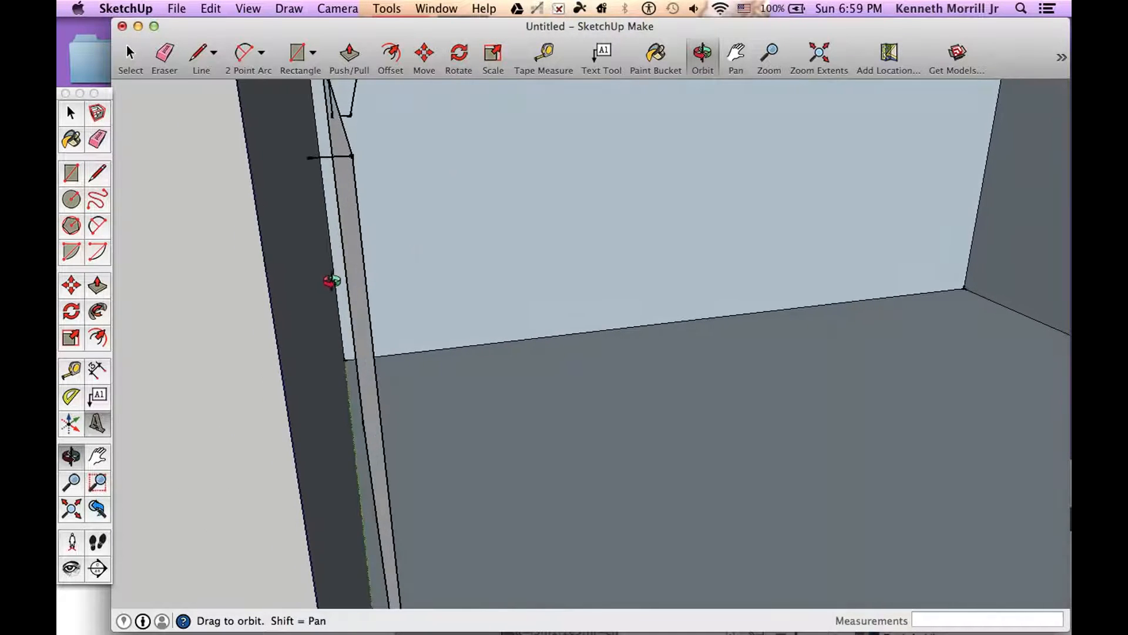
pyautogui.click(73, 115)
pyautogui.doubleClick(347, 200)
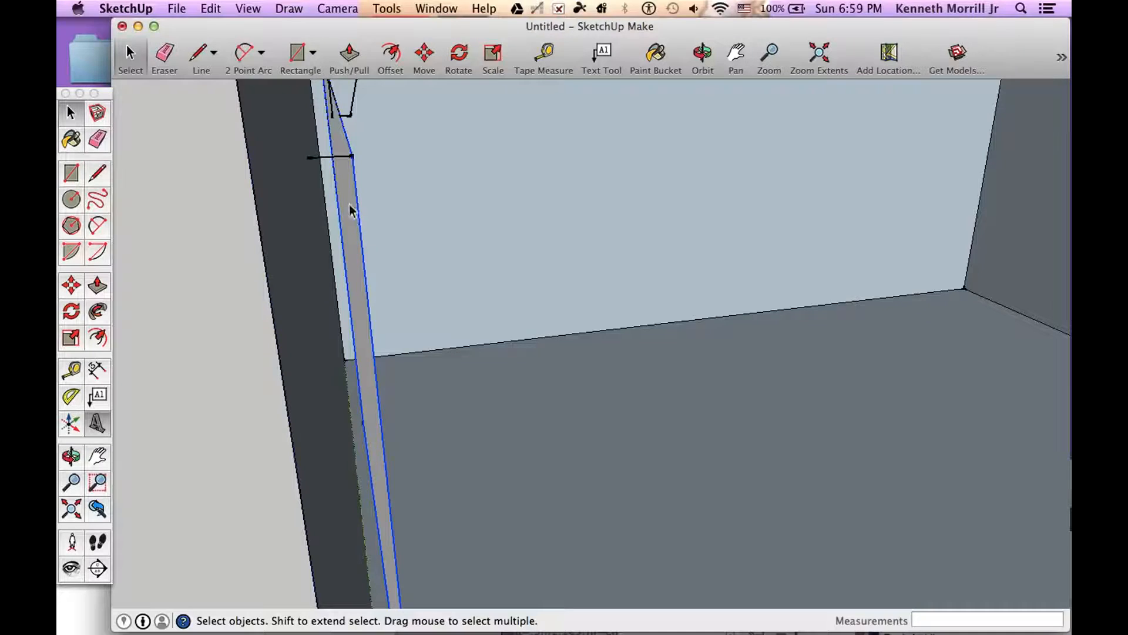
pyautogui.click(330, 158)
pyautogui.press('Delete')
# Try to sweep the tapered profile around the picture panel with Follow Me, and undo the attempt.
pyautogui.doubleClick(348, 158)
pyautogui.press('o')
pyautogui.moveTo(352, 224); pyautogui.dragTo(416, 382)
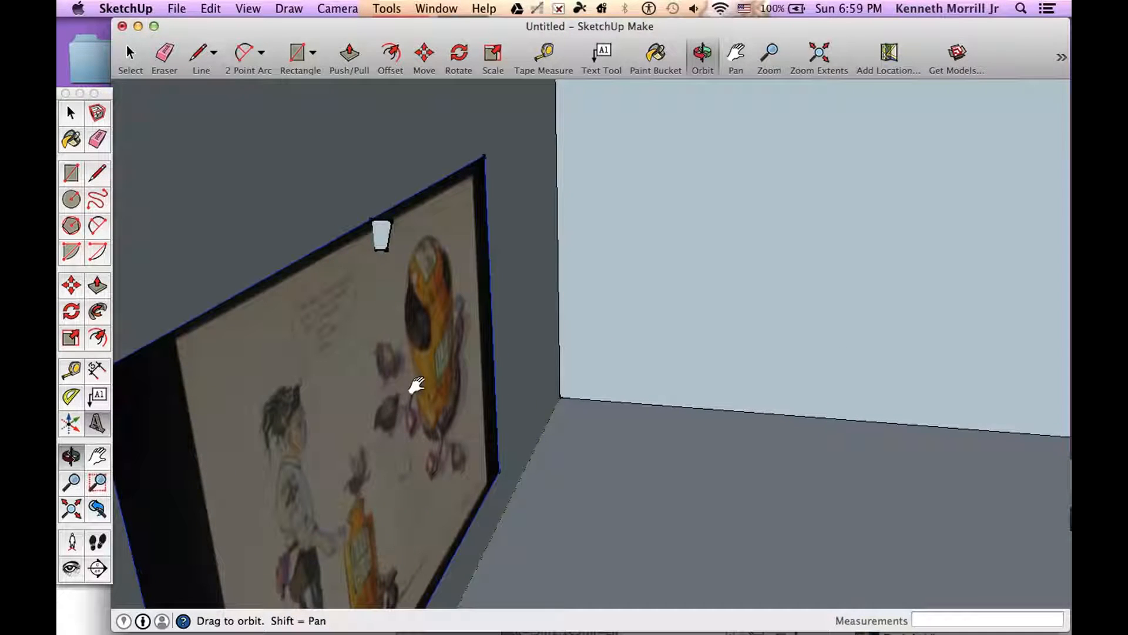
pyautogui.click(98, 312)
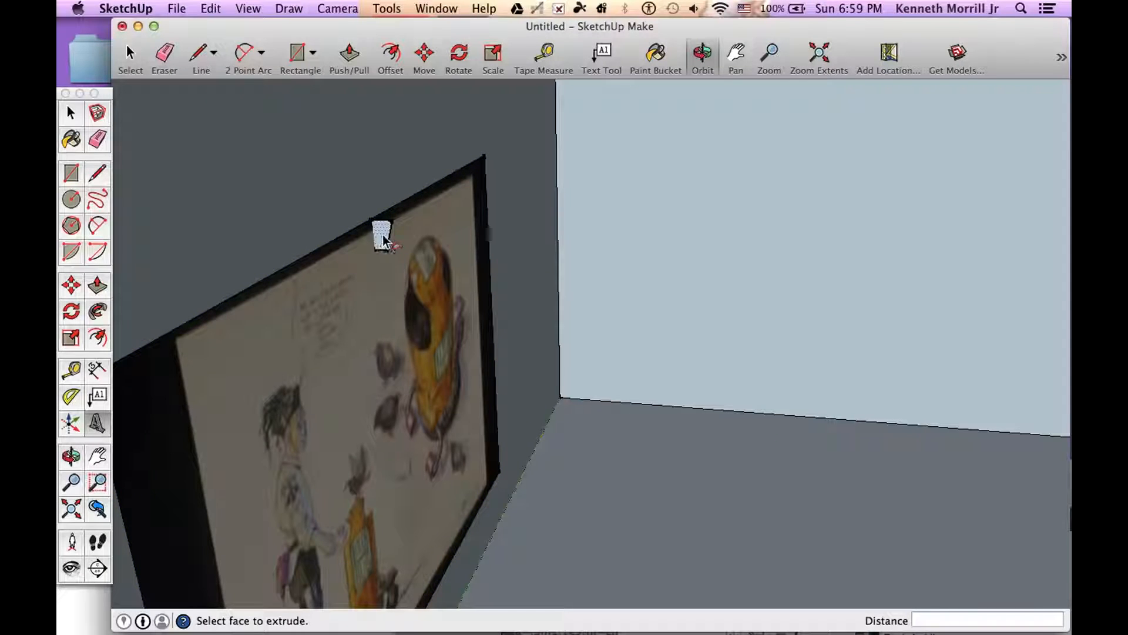
pyautogui.moveTo(382, 235)
pyautogui.mouseDown()
pyautogui.moveTo(461, 217)
pyautogui.moveTo(507, 388)
pyautogui.moveTo(517, 499)
pyautogui.moveTo(511, 491)
pyautogui.mouseUp()
pyautogui.press('super+z')
# Select the picture panel's face and perimeter edges as the path, and sweep the tapered profile around them with Follow Me.
pyautogui.moveTo(376, 337); pyautogui.dragTo(496, 300, button='middle')
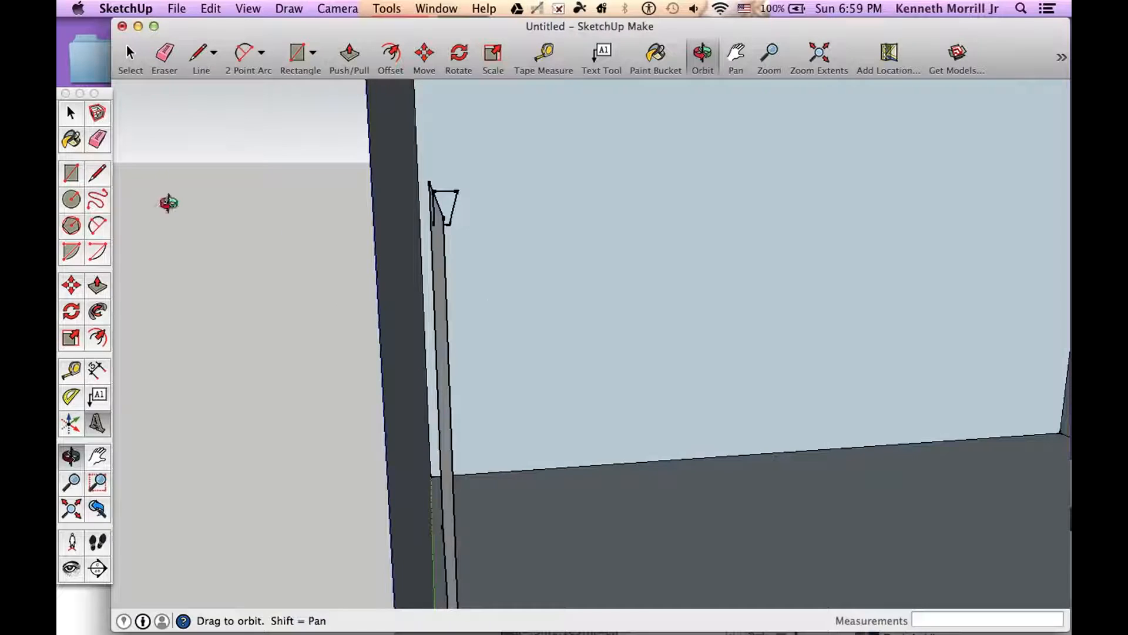
pyautogui.click(72, 116)
pyautogui.click(438, 261)
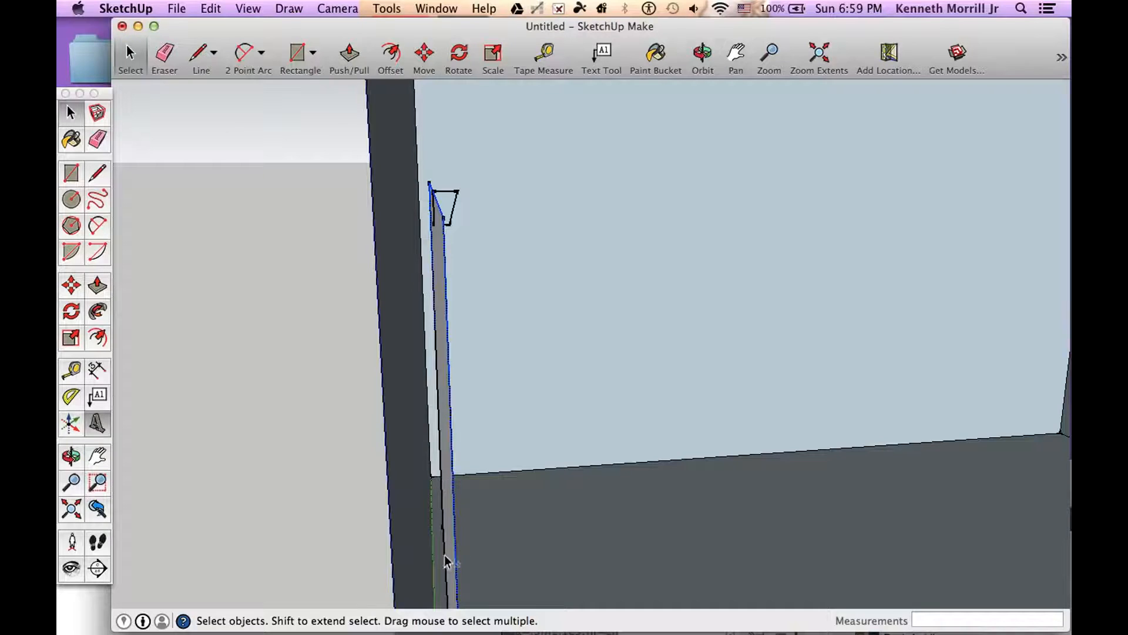
pyautogui.scroll(-3, 445, 408)
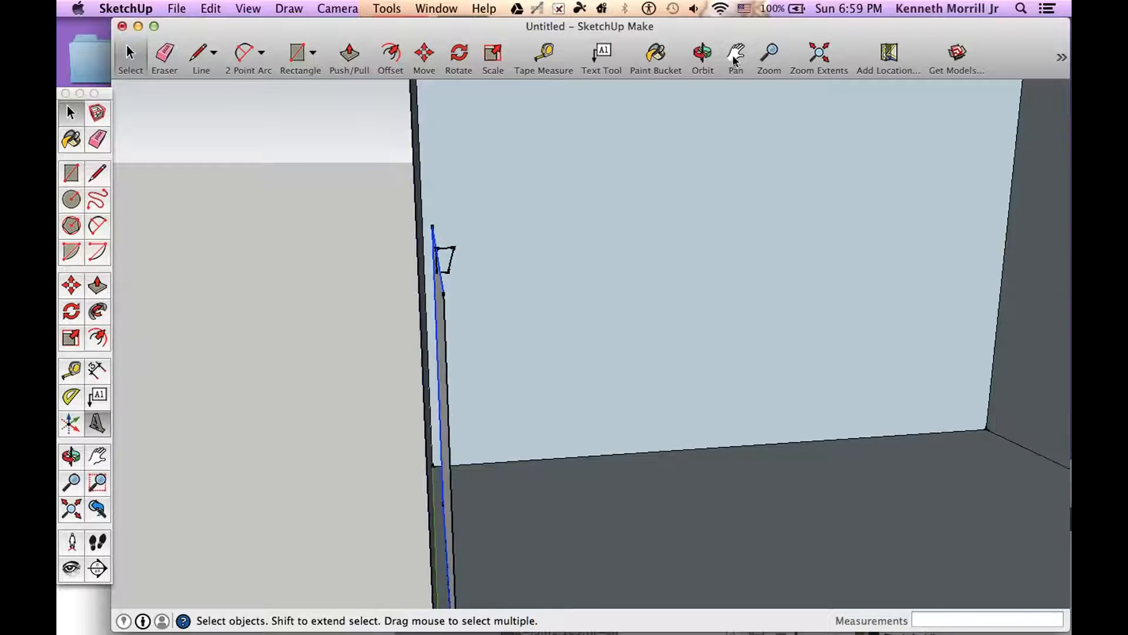
pyautogui.scroll(1, 446, 522)
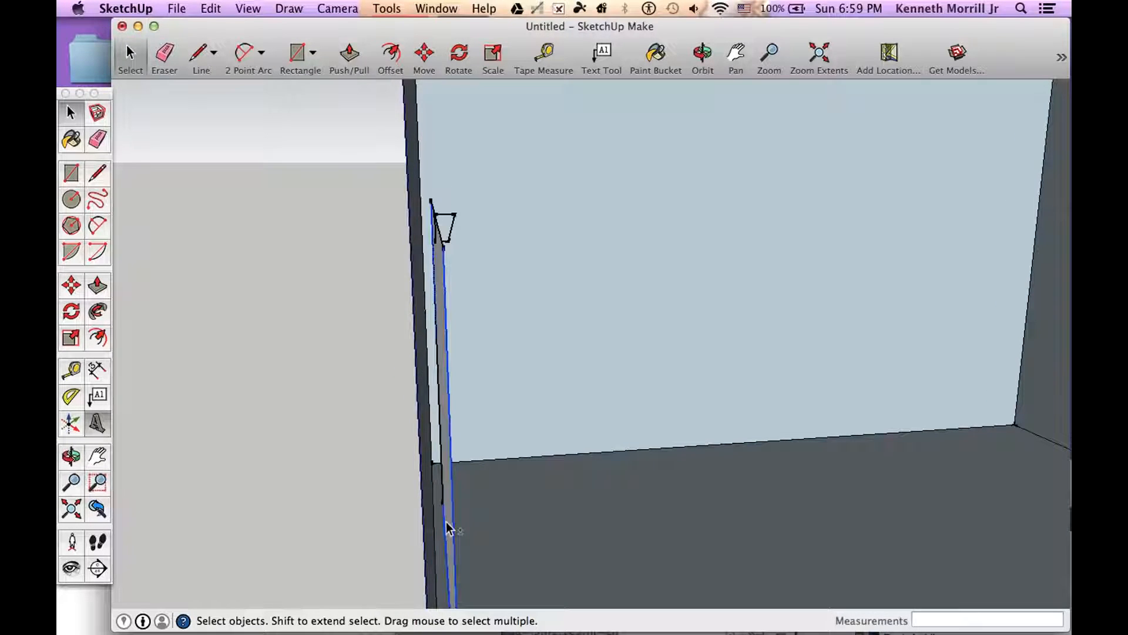
pyautogui.click(442, 482)
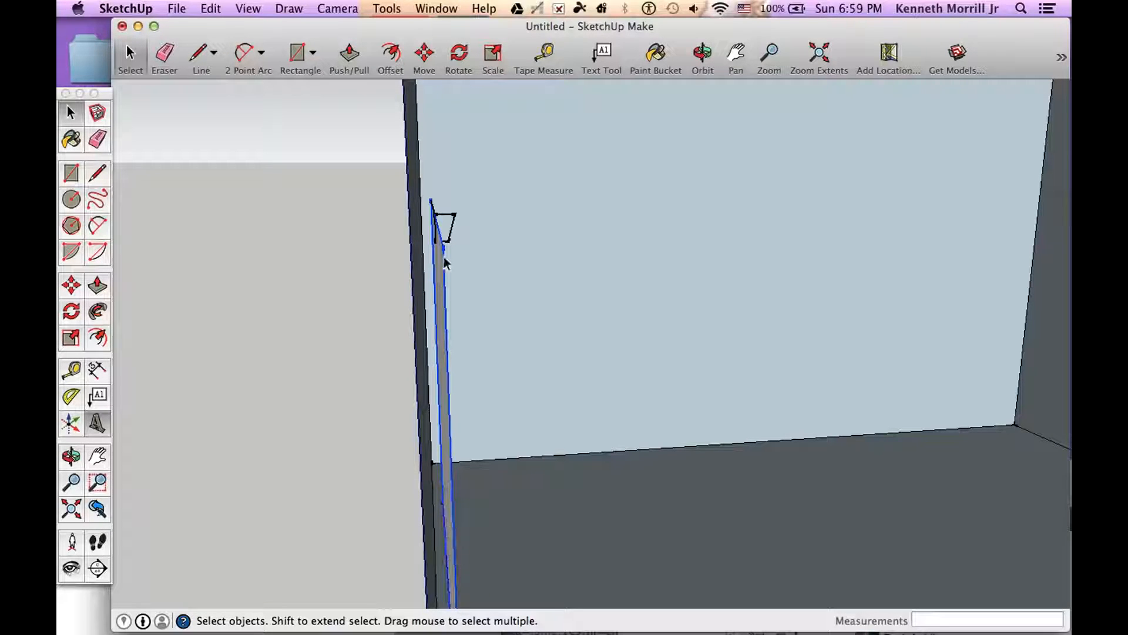
pyautogui.scroll(6, 441, 222)
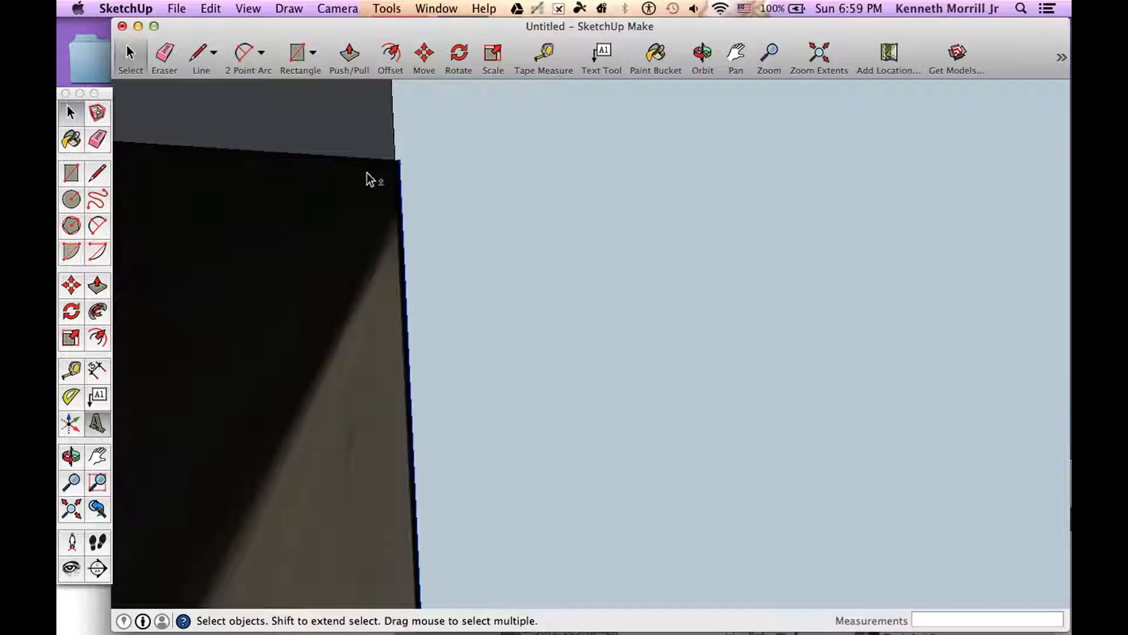
pyautogui.scroll(-4, 390, 222)
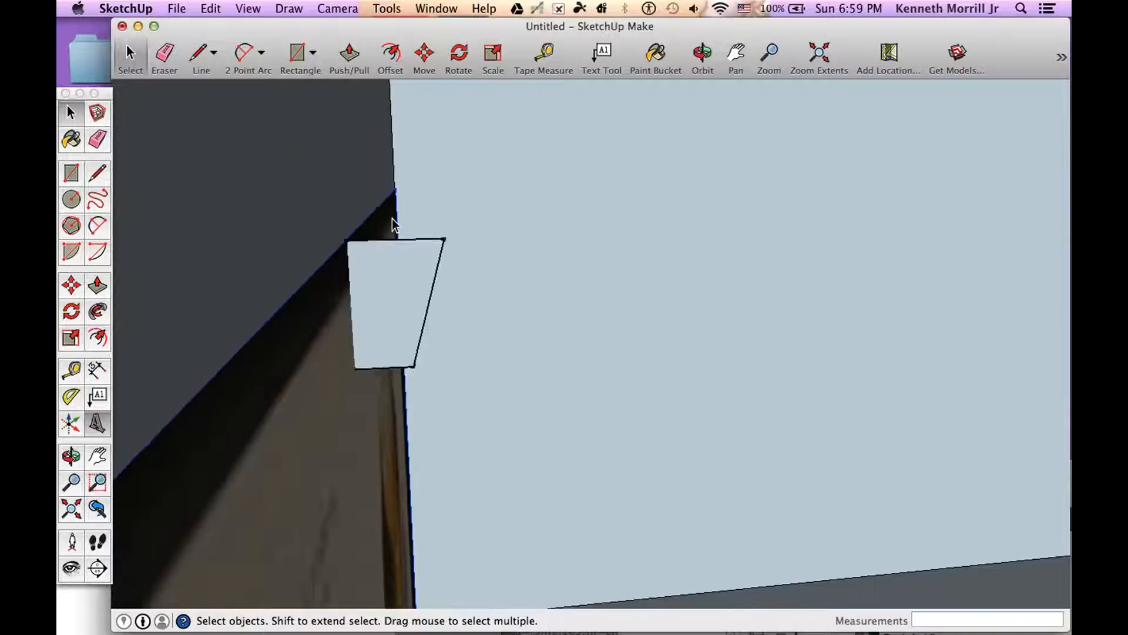
pyautogui.scroll(-5, 392, 223)
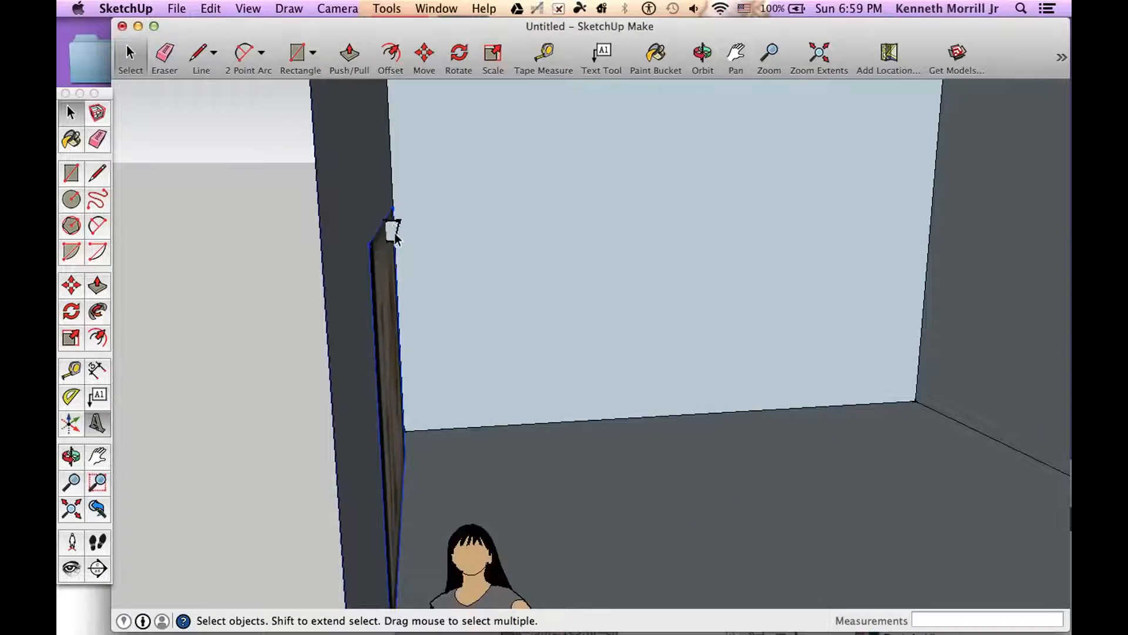
pyautogui.scroll(5, 390, 227)
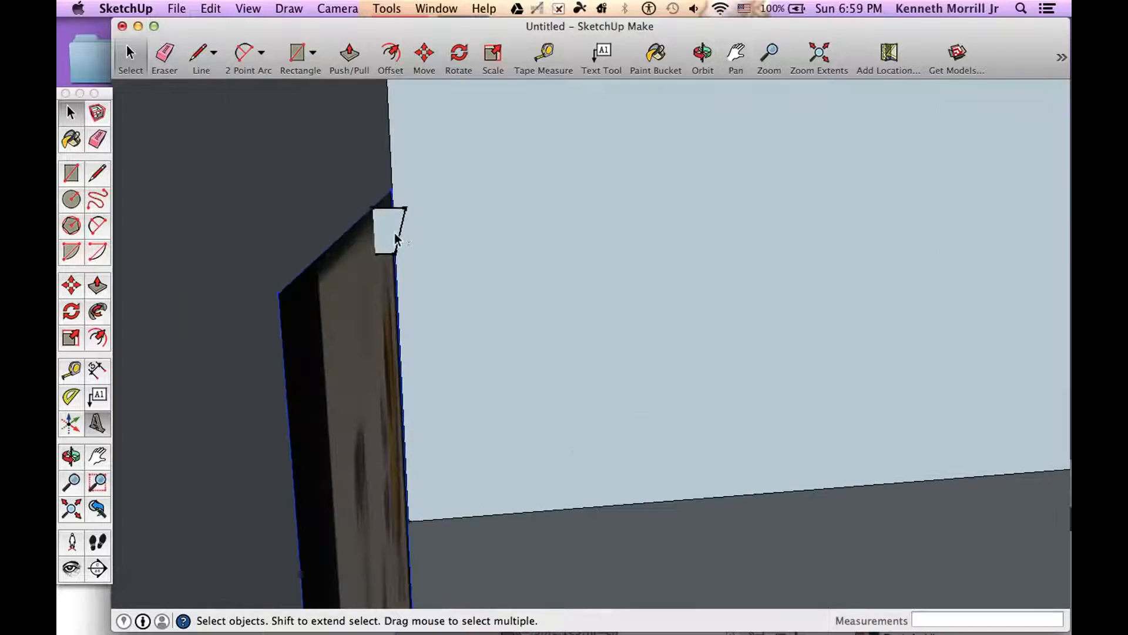
pyautogui.click(100, 313)
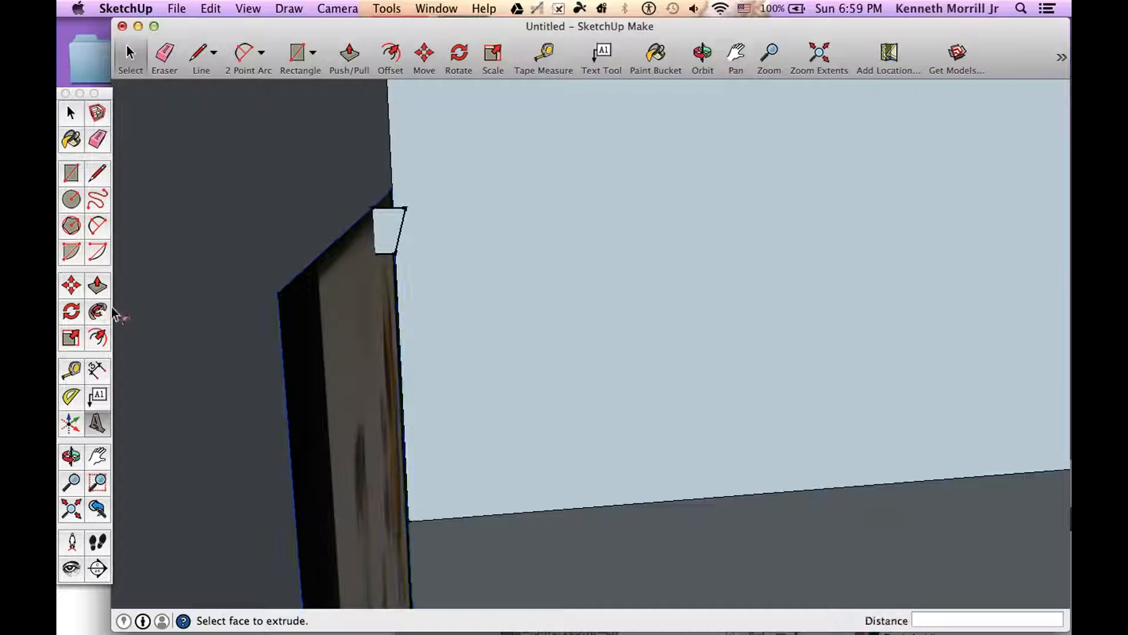
pyautogui.click(389, 239)
# Paint the visible faces of the frame's upper rail, left side and lower rail bright red.
pyautogui.click(703, 54)
pyautogui.moveTo(682, 238); pyautogui.dragTo(397, 371)
pyautogui.scroll(2, 390, 361)
pyautogui.scroll(4, 434, 120)
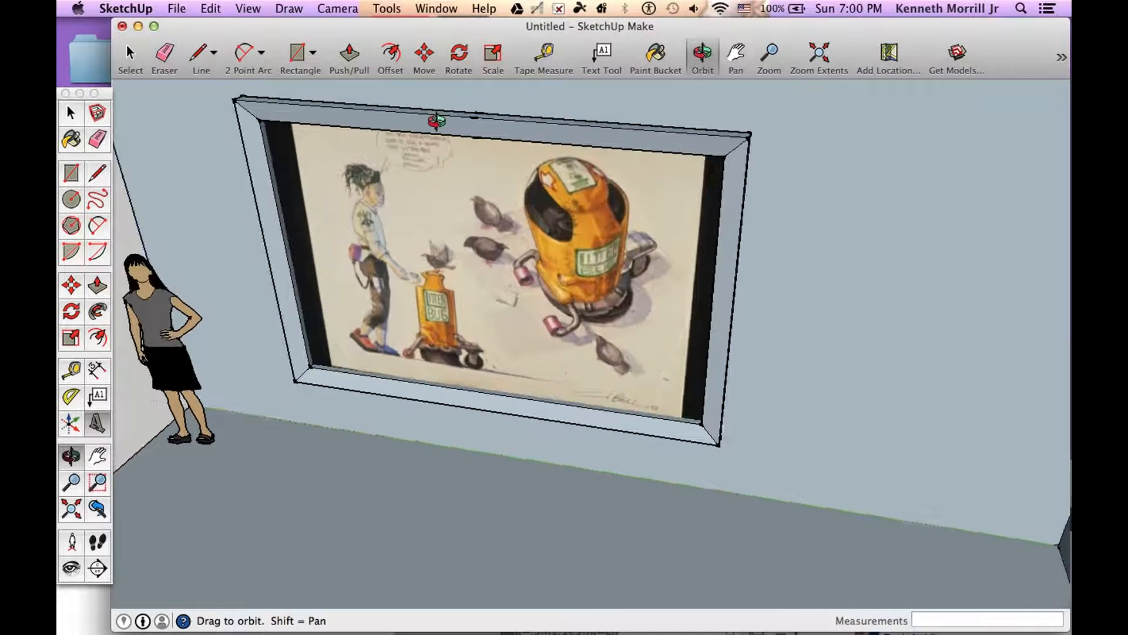
pyautogui.moveTo(437, 122)
pyautogui.mouseDown()
pyautogui.moveTo(385, 168)
pyautogui.moveTo(411, 209)
pyautogui.mouseUp()
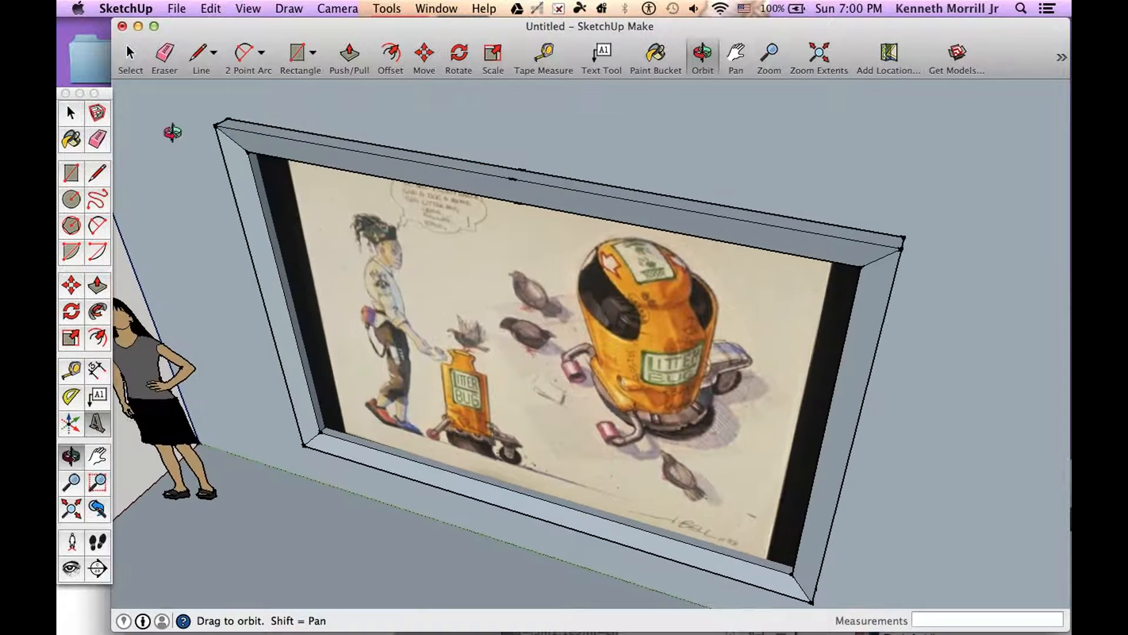
pyautogui.click(71, 139)
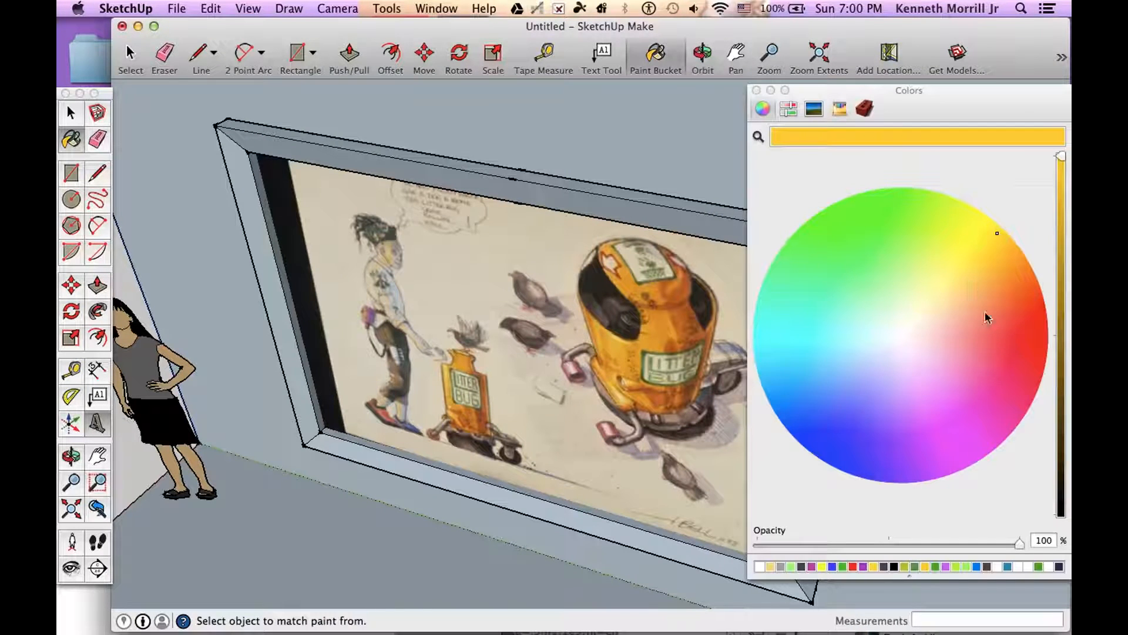
pyautogui.click(1034, 334)
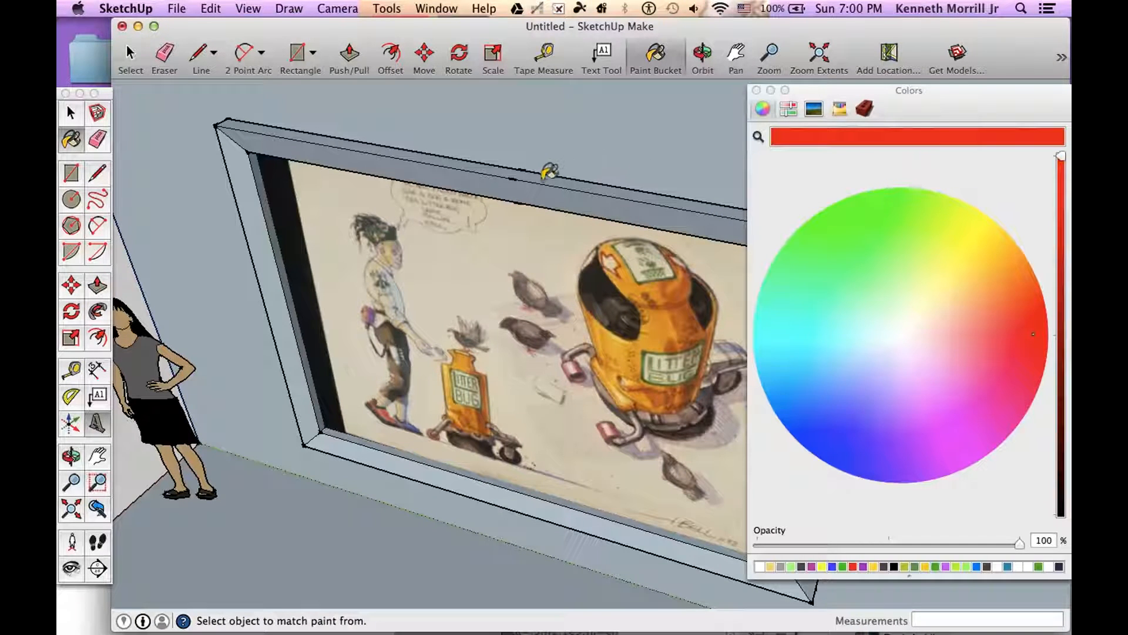
pyautogui.click(543, 182)
pyautogui.click(541, 186)
pyautogui.click(257, 168)
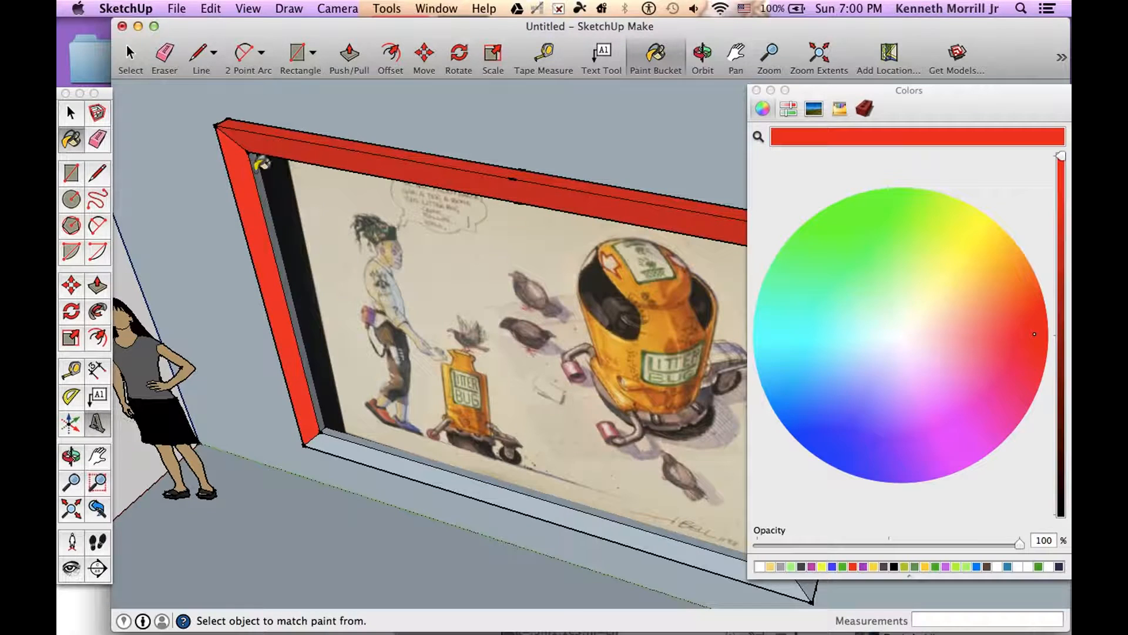
pyautogui.click(347, 445)
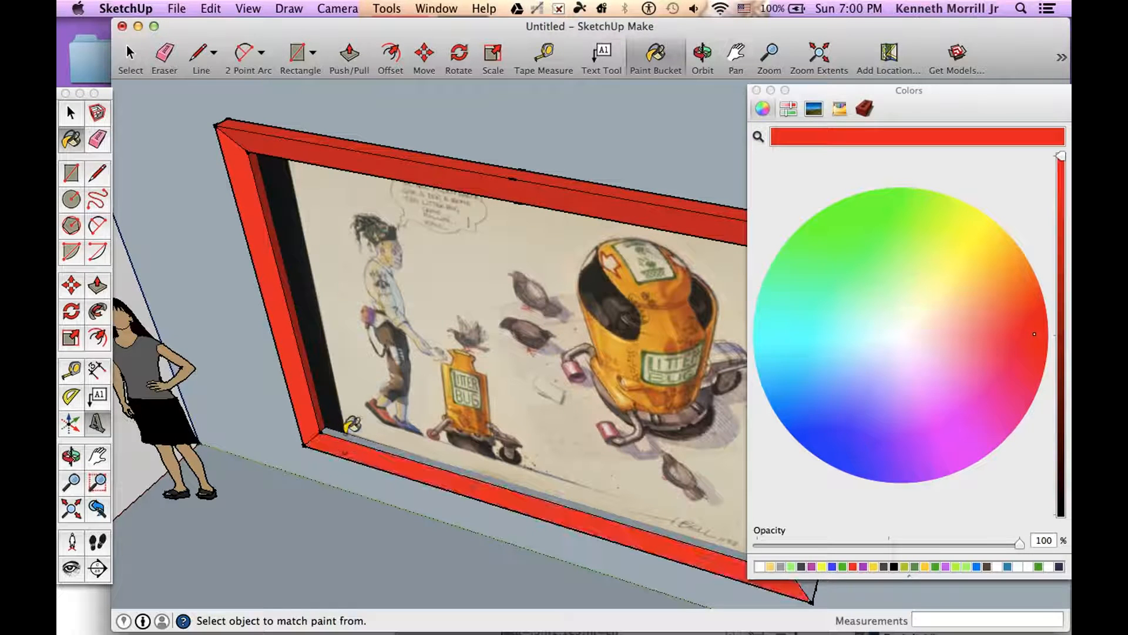
pyautogui.click(345, 434)
# Paint the front of the frame's right side the same red.
pyautogui.click(702, 55)
pyautogui.moveTo(559, 264); pyautogui.dragTo(499, 307)
pyautogui.click(652, 54)
pyautogui.click(564, 206)
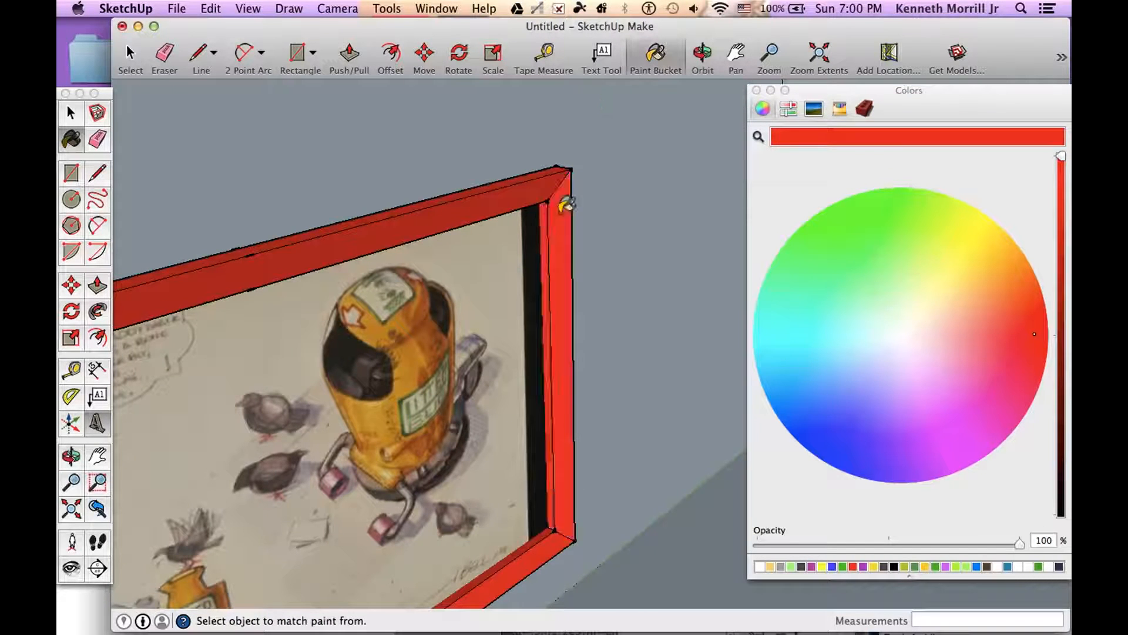
# Paint the outer edge faces of the frame's right side and lower rail red.
pyautogui.click(703, 56)
pyautogui.moveTo(532, 457); pyautogui.dragTo(505, 452)
pyautogui.scroll(10, 574, 594)
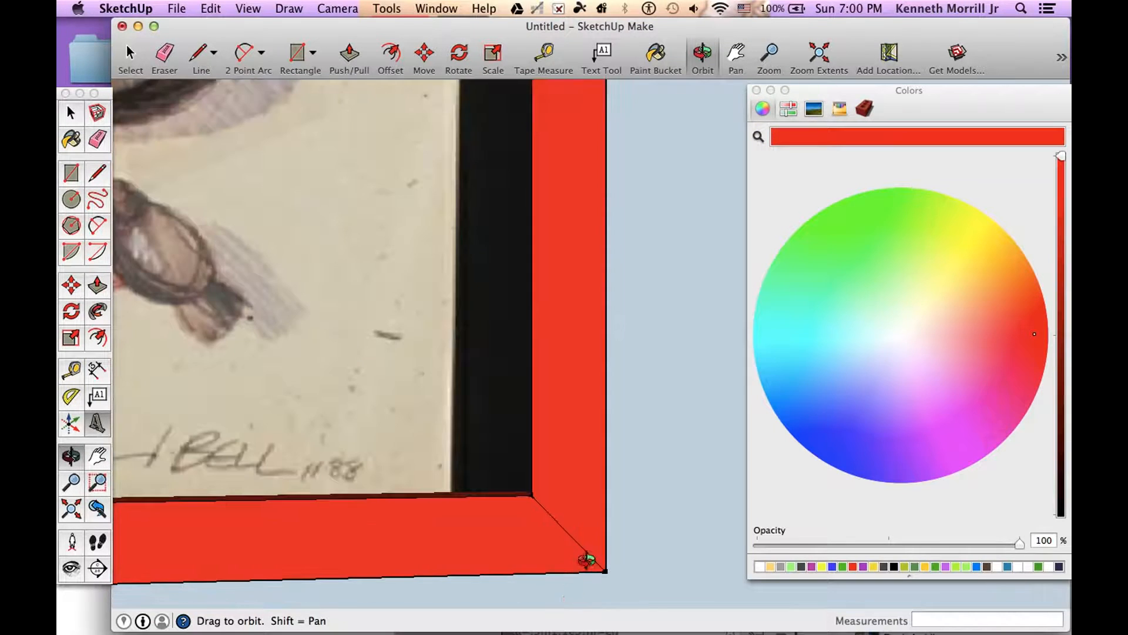
pyautogui.moveTo(554, 507); pyautogui.dragTo(510, 363)
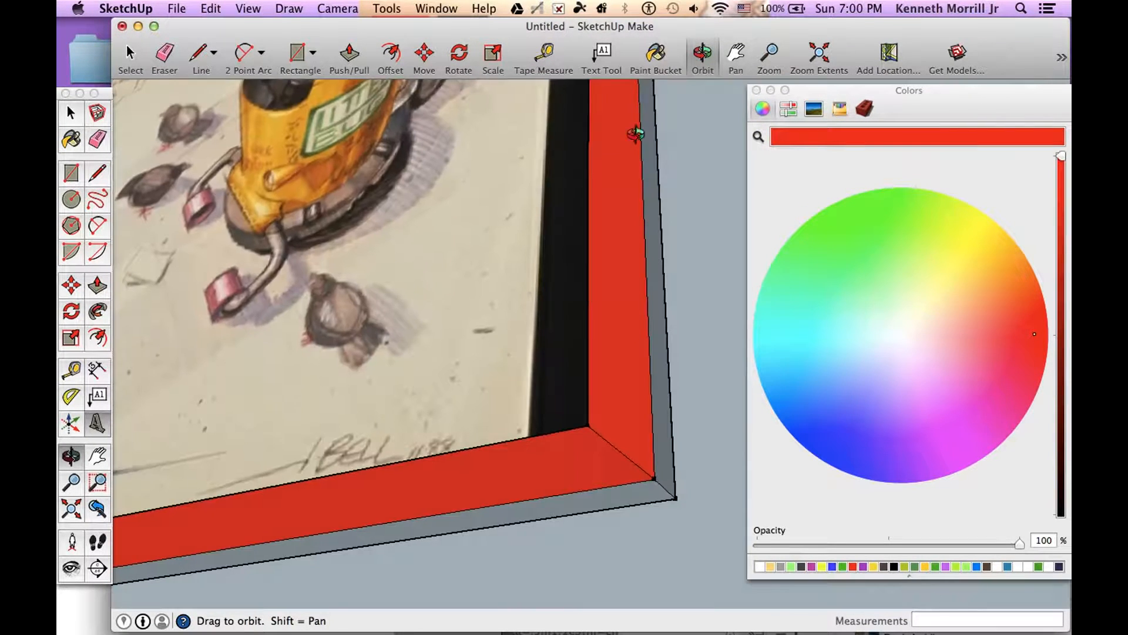
pyautogui.click(668, 55)
pyautogui.click(656, 294)
pyautogui.click(630, 492)
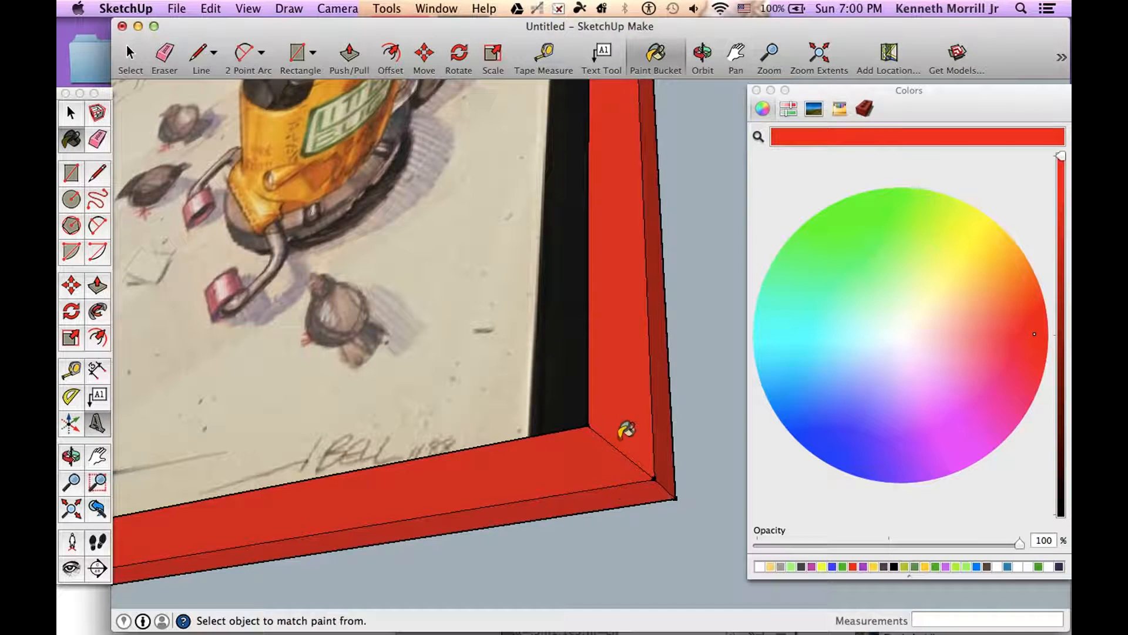
# Paint the inner underside of the frame's upper rail red.
pyautogui.click(702, 55)
pyautogui.moveTo(352, 214); pyautogui.dragTo(563, 273)
pyautogui.click(646, 62)
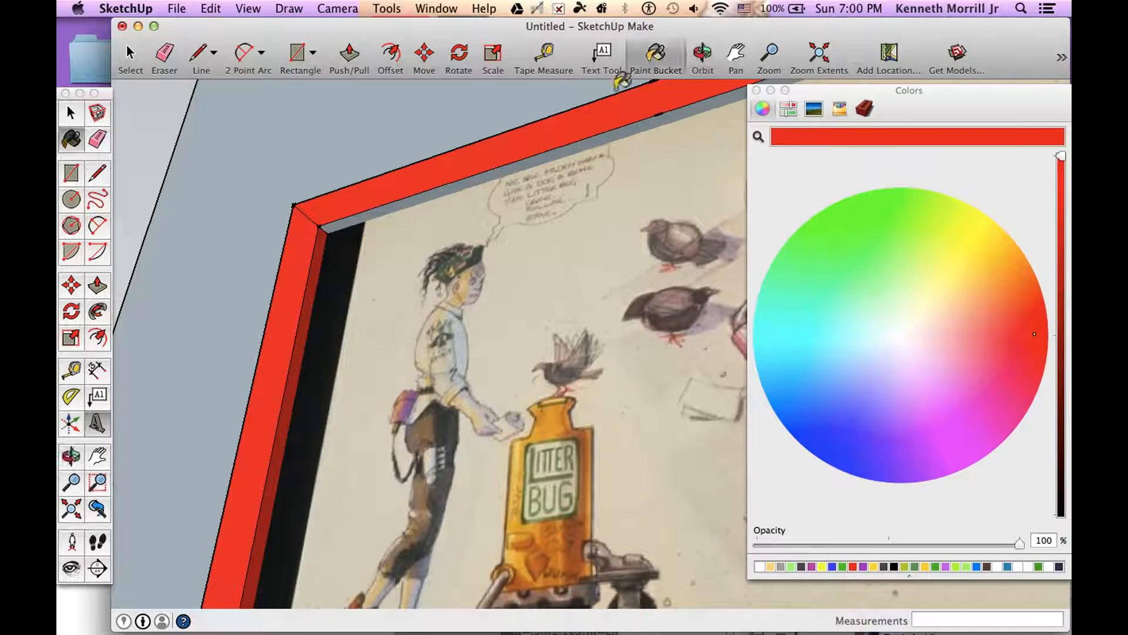
pyautogui.click(563, 148)
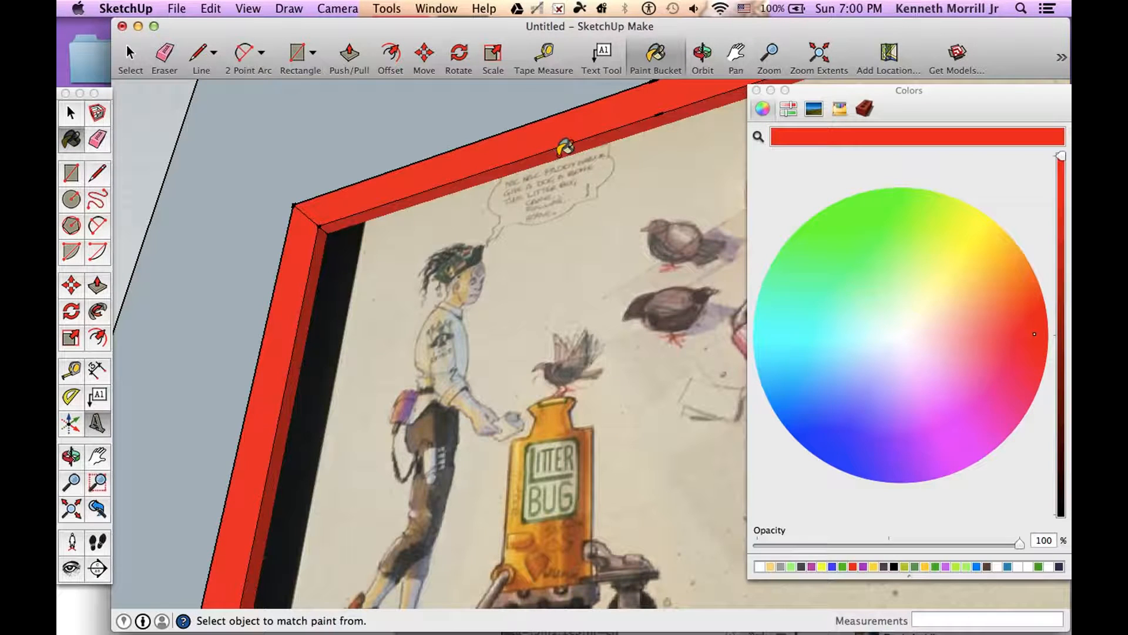
# Paint the outer edge face of the frame's left side red and close the color picker.
pyautogui.click(756, 90)
pyautogui.click(702, 53)
pyautogui.moveTo(473, 156); pyautogui.dragTo(484, 128)
pyautogui.scroll(-3, 519, 207)
pyautogui.moveTo(519, 207); pyautogui.dragTo(633, 174)
pyautogui.scroll(-3, 431, 256)
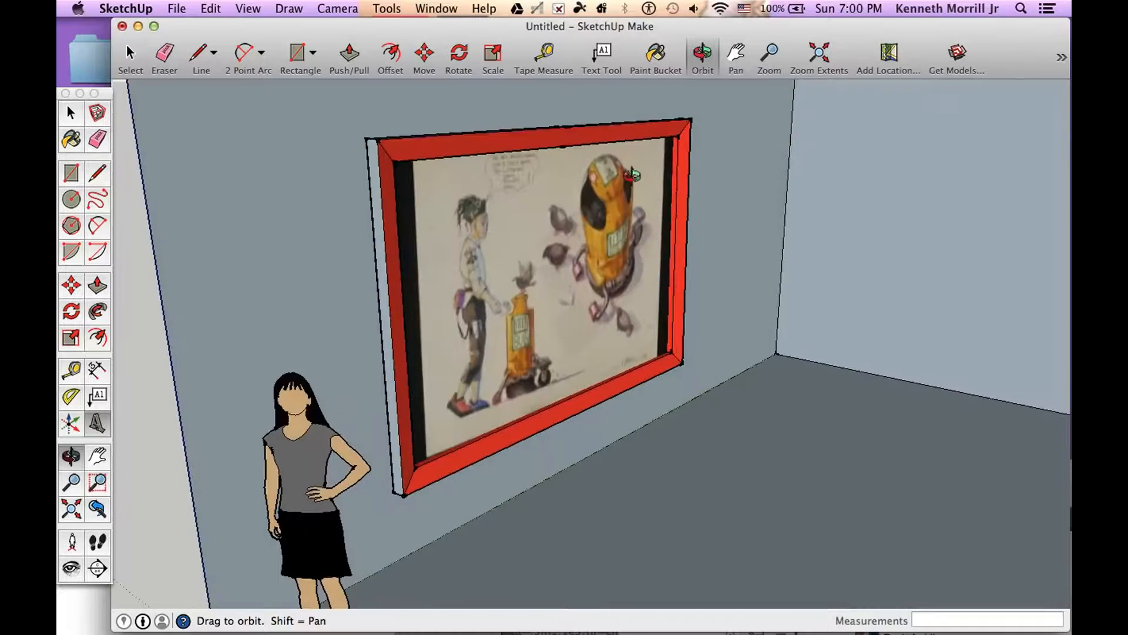
pyautogui.click(654, 70)
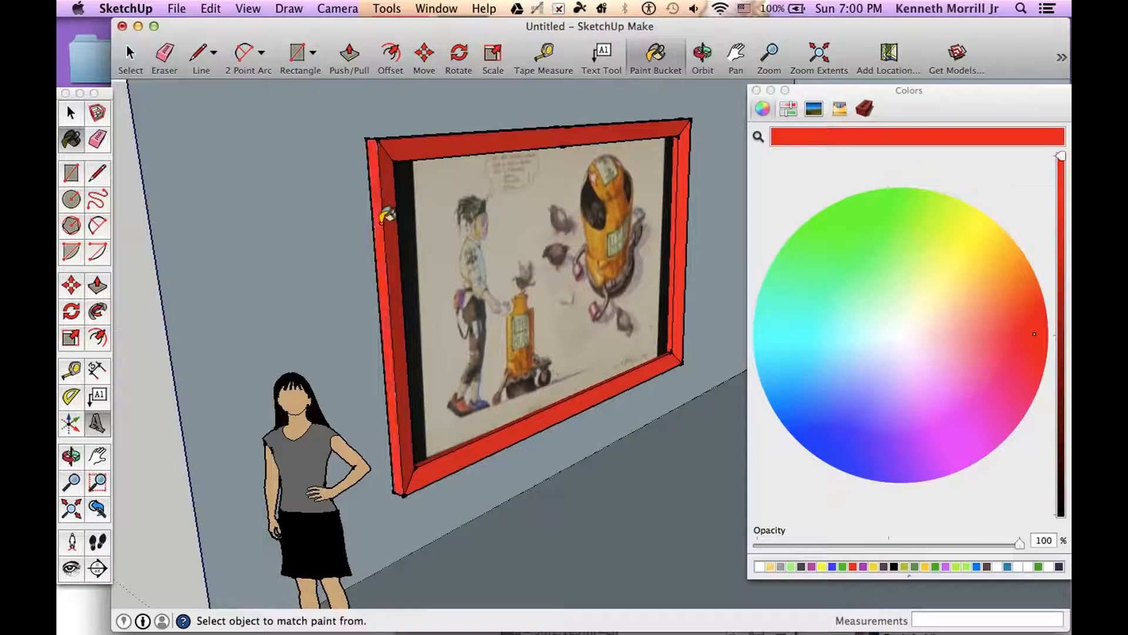
pyautogui.click(756, 90)
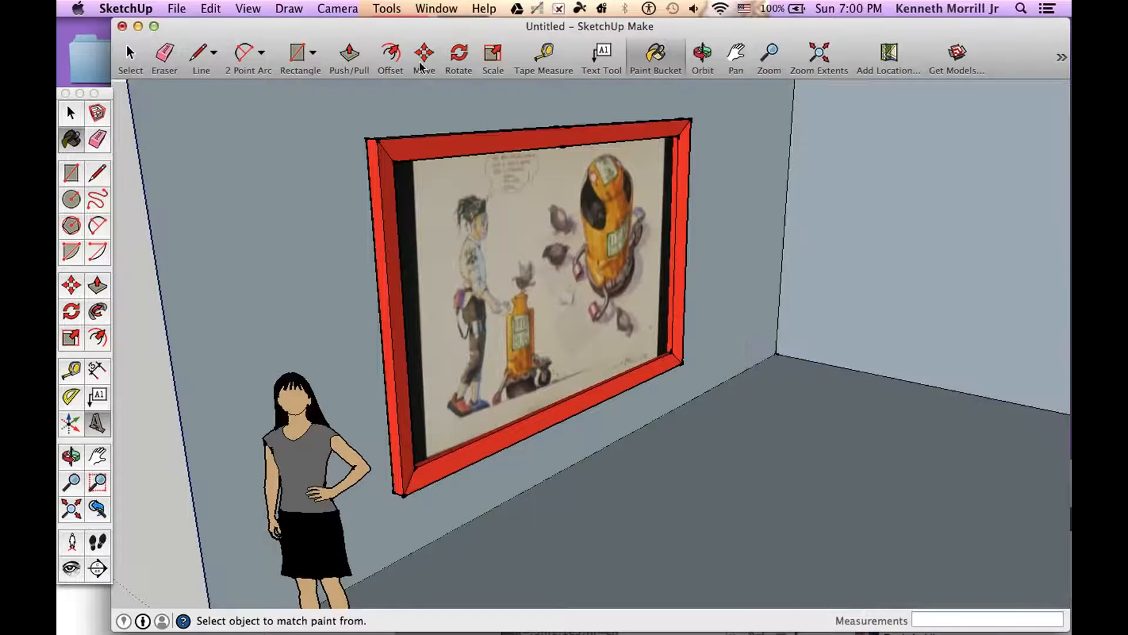
pyautogui.moveTo(481, 616)
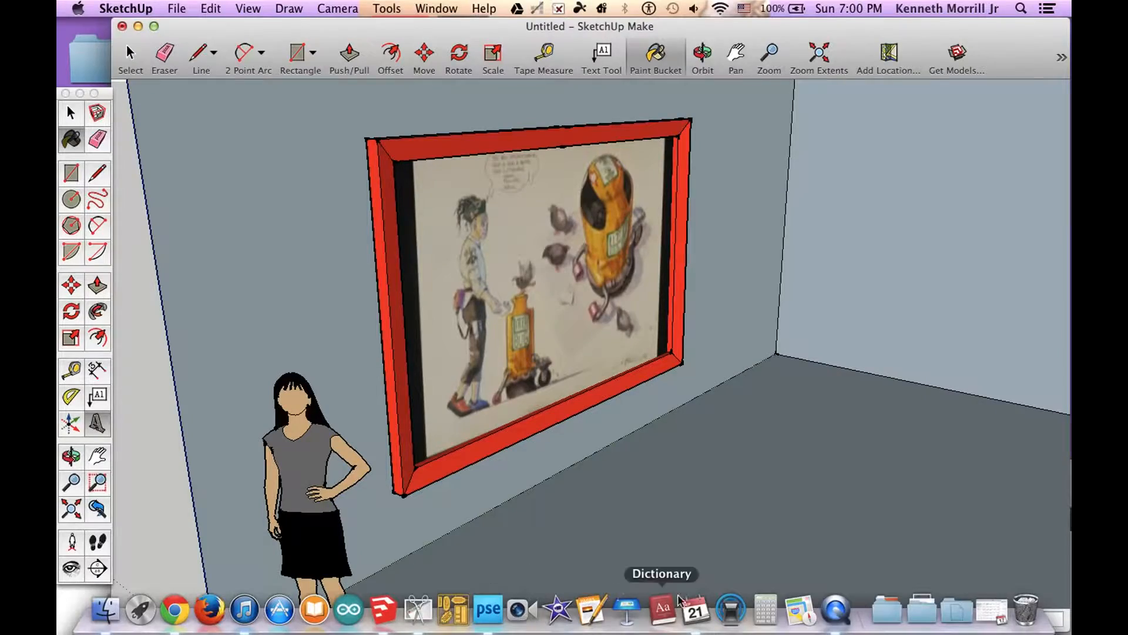